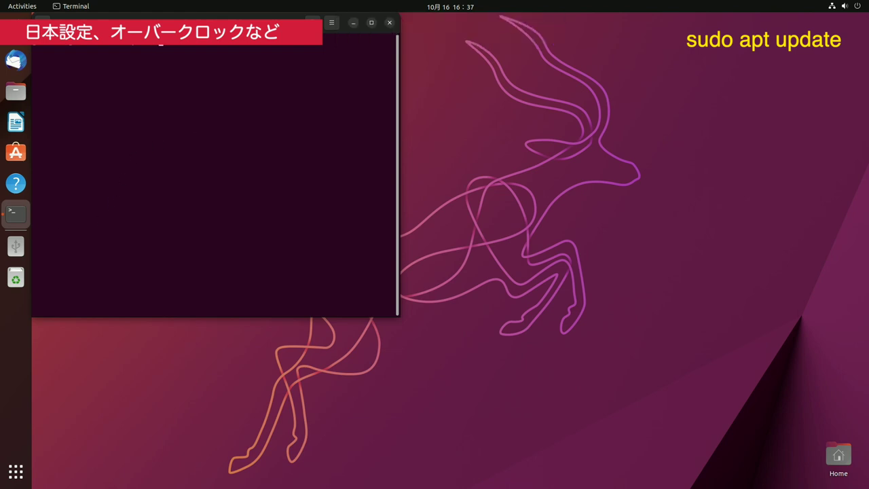
Step: Update the package lists with sudo apt update and install the fcitx5-mozc package
type("t update")
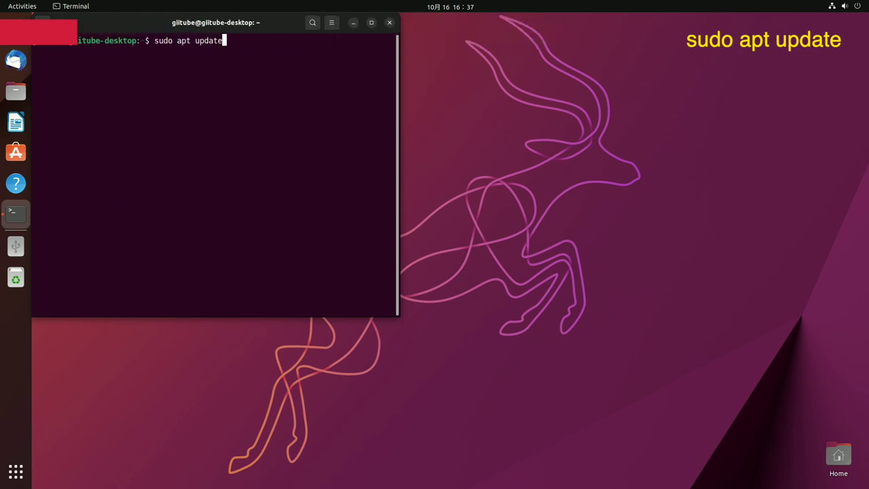
key("Return")
key("Return")
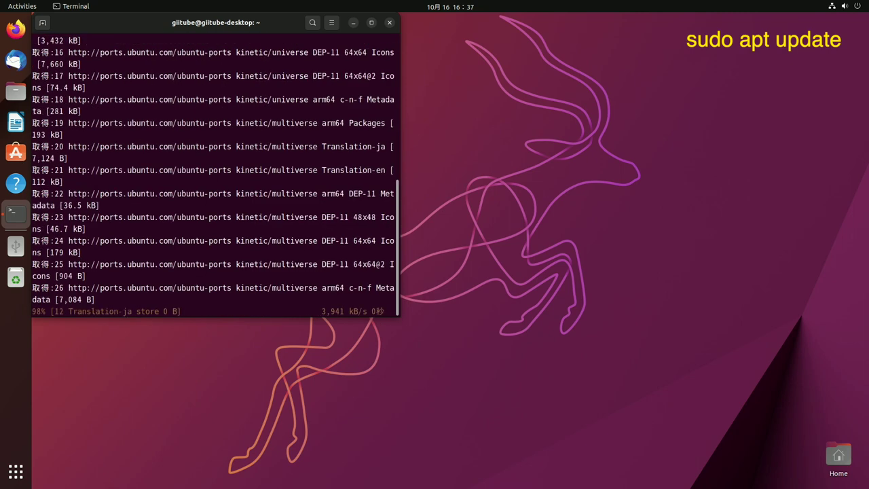
type("sudo apt install fcitx5-mozc")
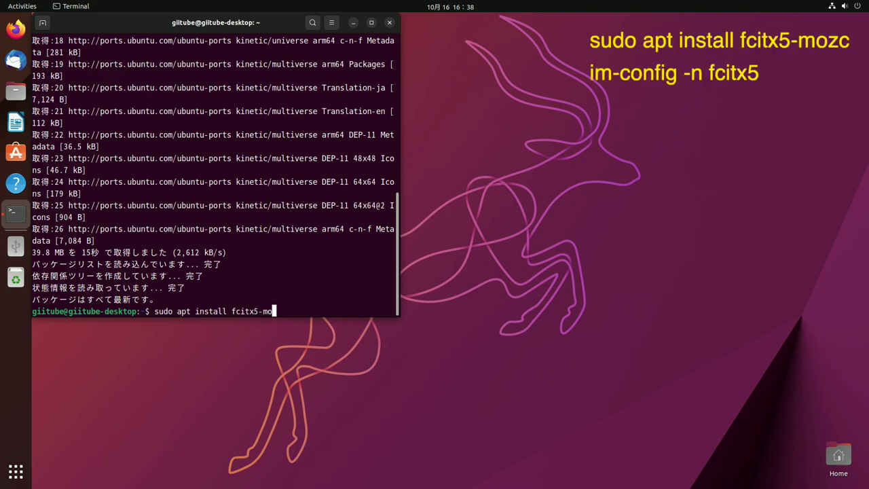
key("Return")
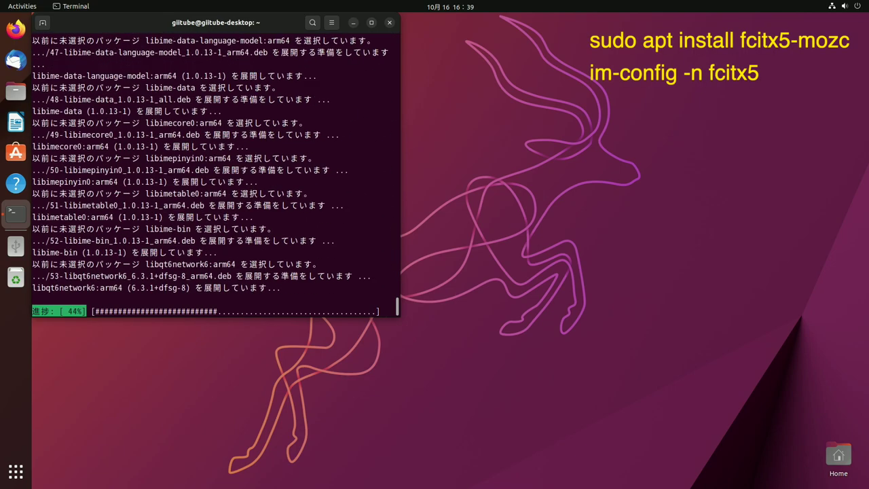
Step: Set fcitx5 as the input method framework with im-config -n fcitx5 and reboot the system
type("im-config -n fcitx5")
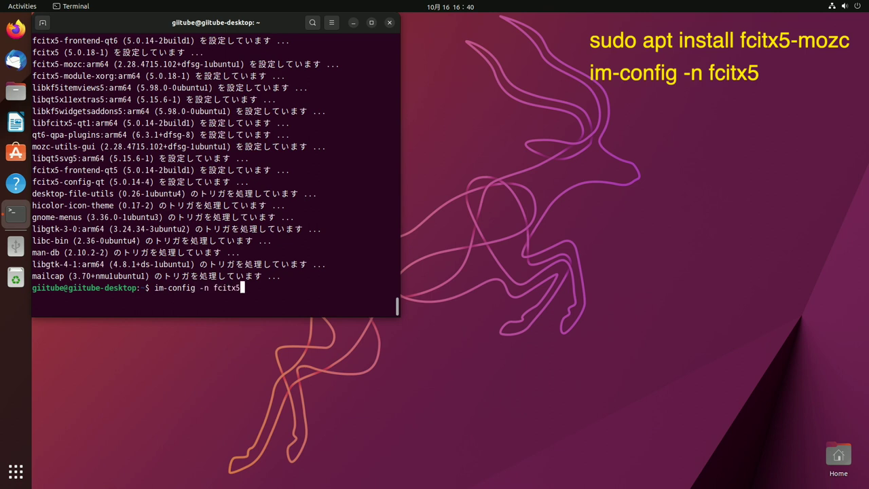
key("Return")
type("sudo reboot")
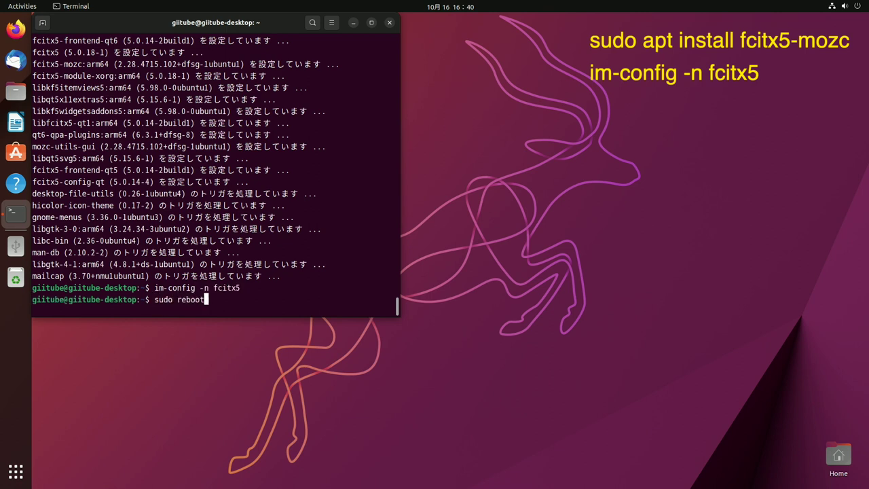
key("Return")
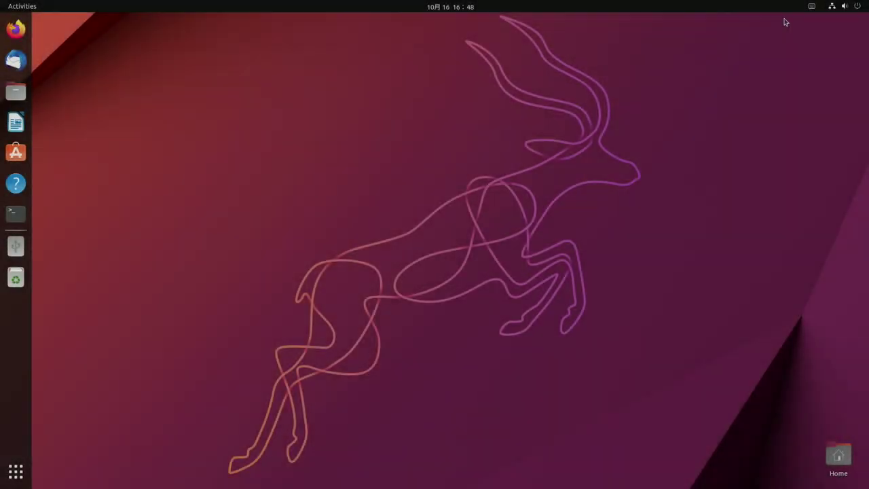
Step: In the Fcitx global options, replace the 全角半角 and ハングル input method switching hotkeys with 無変換 and ひらがなカタカナ, and apply
left_click(811, 6)
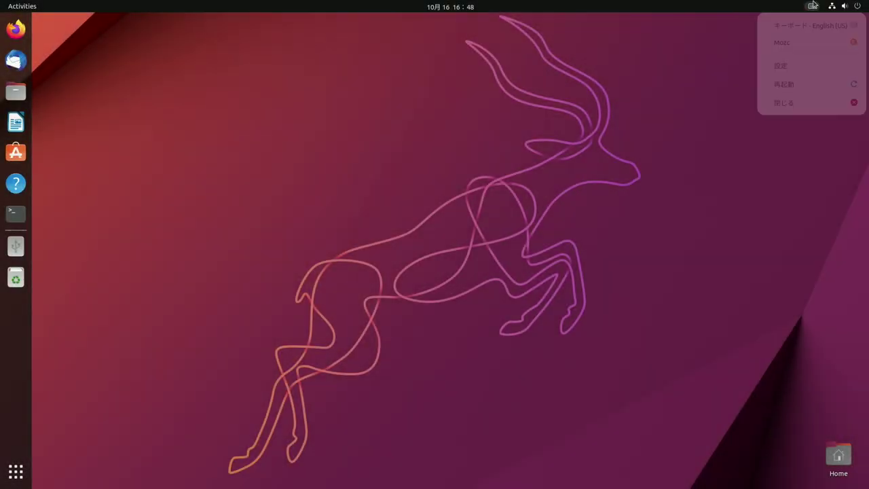
left_click(814, 68)
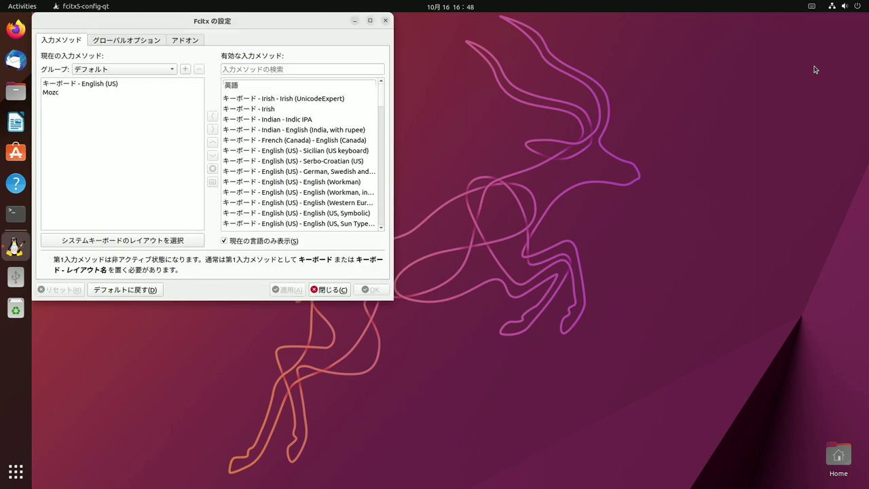
left_click(150, 42)
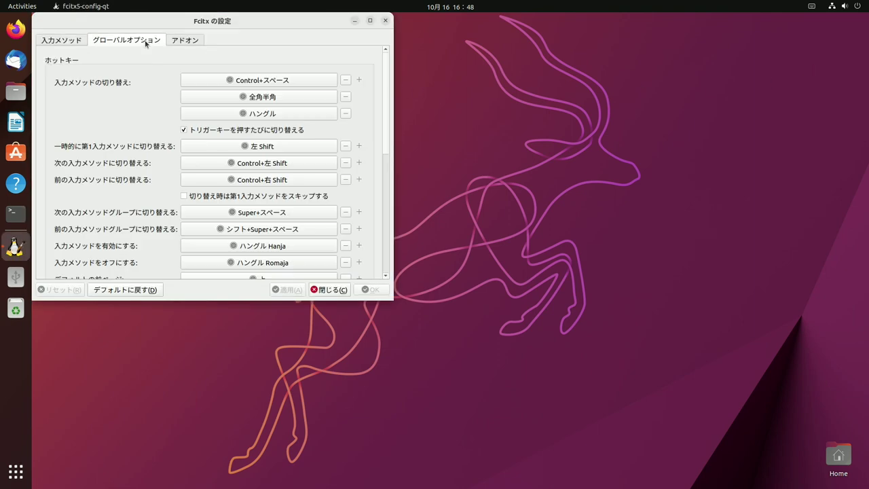
left_click(222, 95)
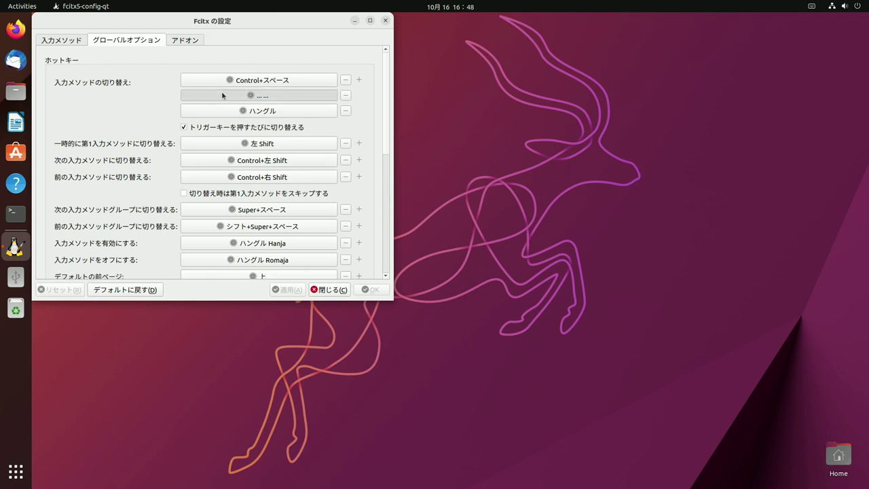
key("Muhenkan")
left_click(231, 114)
key("Hiragana_Katakana")
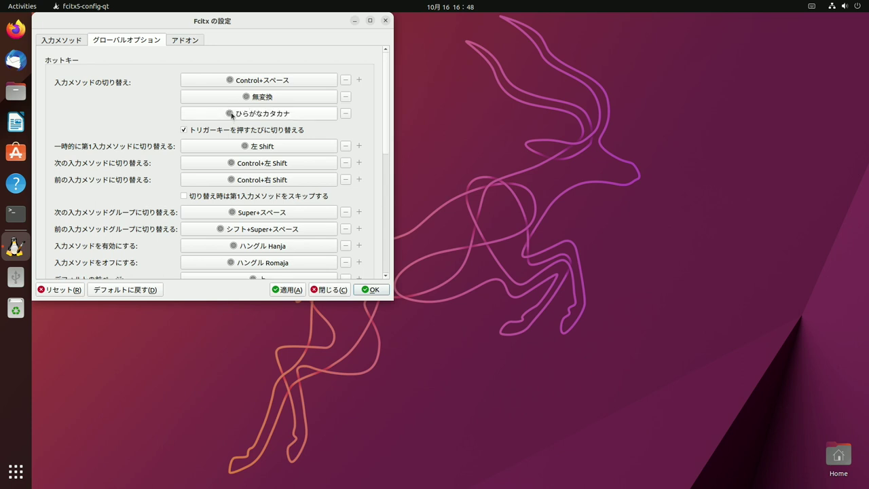
left_click(285, 291)
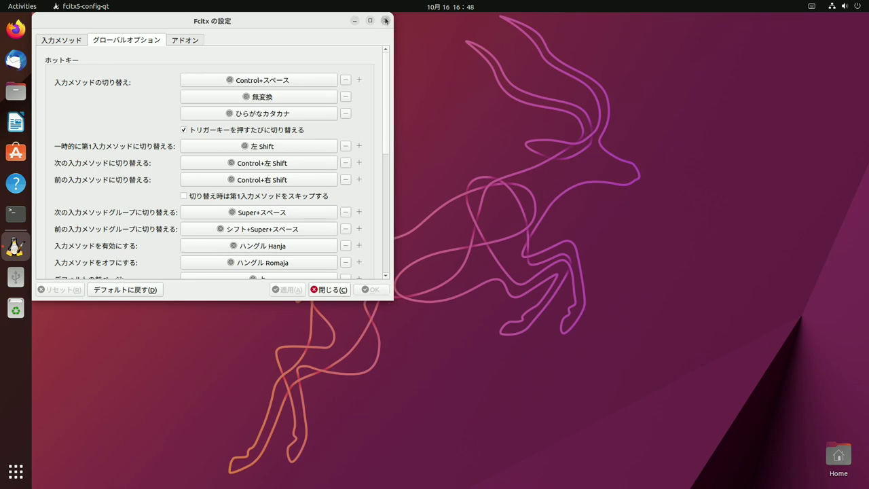
left_click(385, 20)
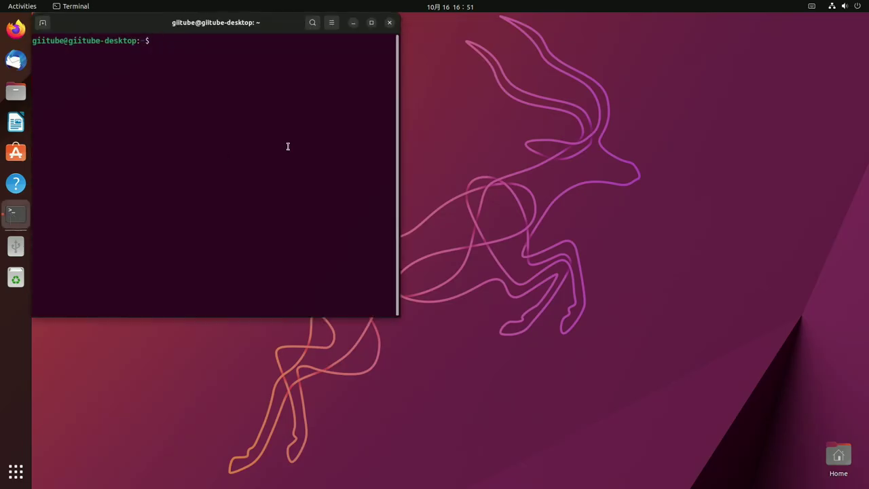
Step: Open /boot/firmware/config.txt in nano with sudo rights
type("sudo nano /boot/firmware/config.txt")
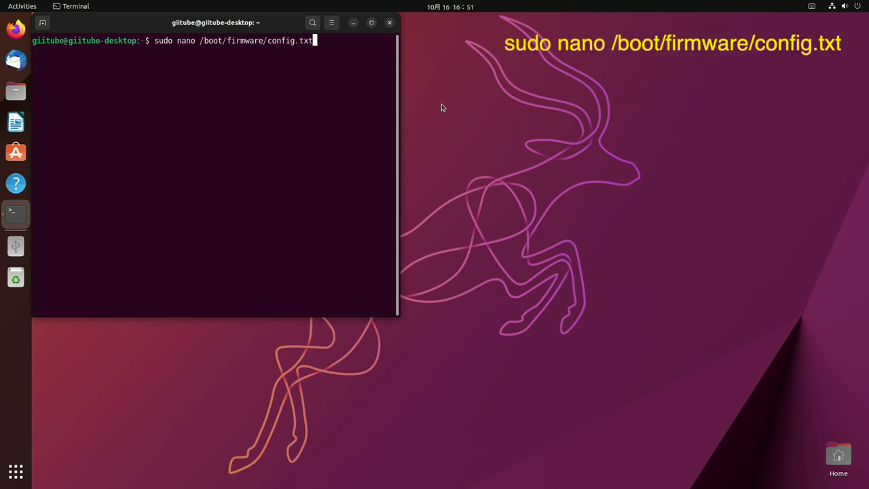
key("Return")
key("Return")
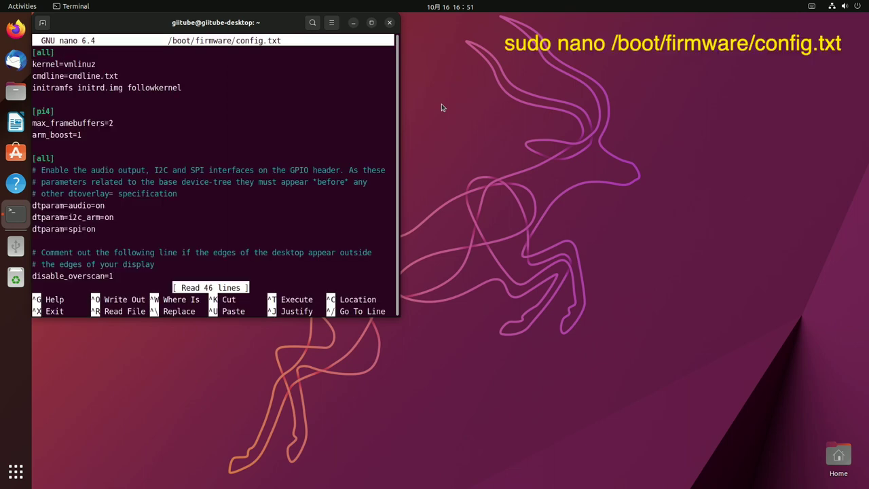
Step: Add the comment line "#Over Clock" at the end of config.txt, below the arm64 settings
key("Down")
key("Down")
key("Down")
key("Down")
key("Down")
key("Down")
key("Down")
key("Down")
key("Down")
key("Down")
key("Down")
key("Down")
key("Down")
key("Down")
key("Down")
key("Down")
key("Down")
key("Down")
key("Down")
key("Down")
type("dtoverlay=dwc2")
key("Return")
key("Return")
type("#ver Clock")
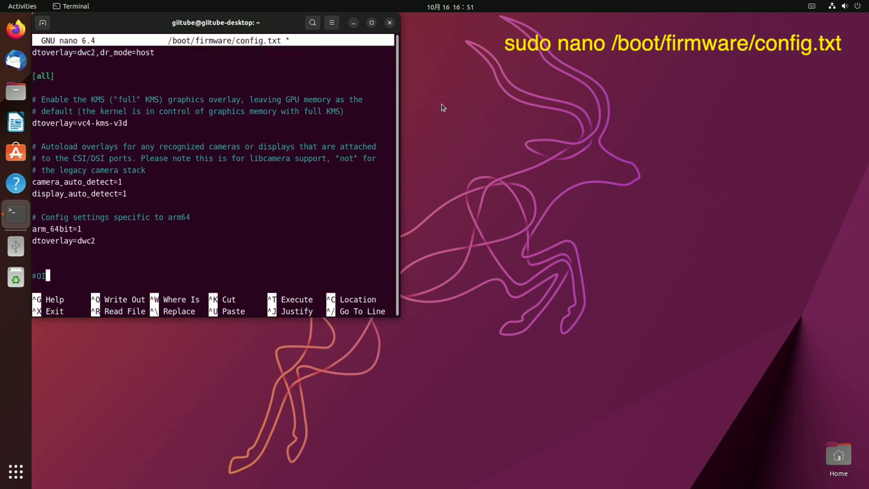
key("Return")
key("Up")
key("Right")
type("I")
key("BackSpace")
type("O")
key("Down")
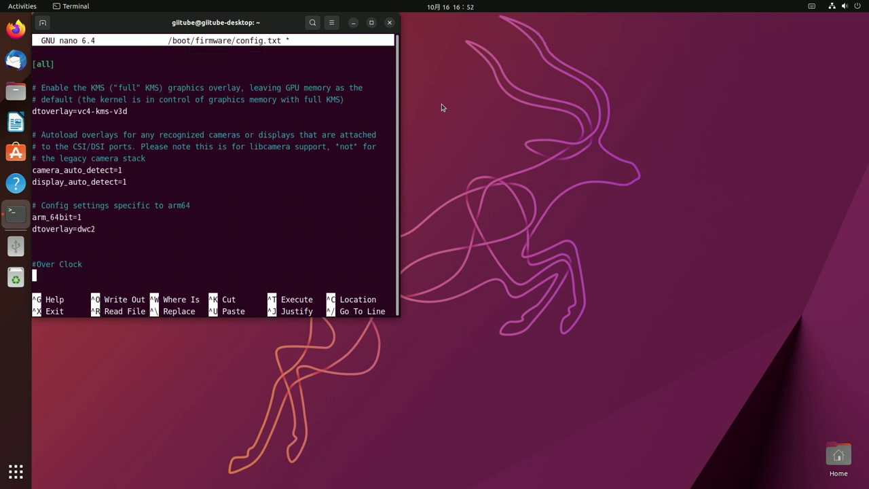
Step: Below the comment, add the lines over_voltage=6, arm_freq=2100, gpu_freq=750 and gpum_mem=256
key("Return")
type("over_voltage=6")
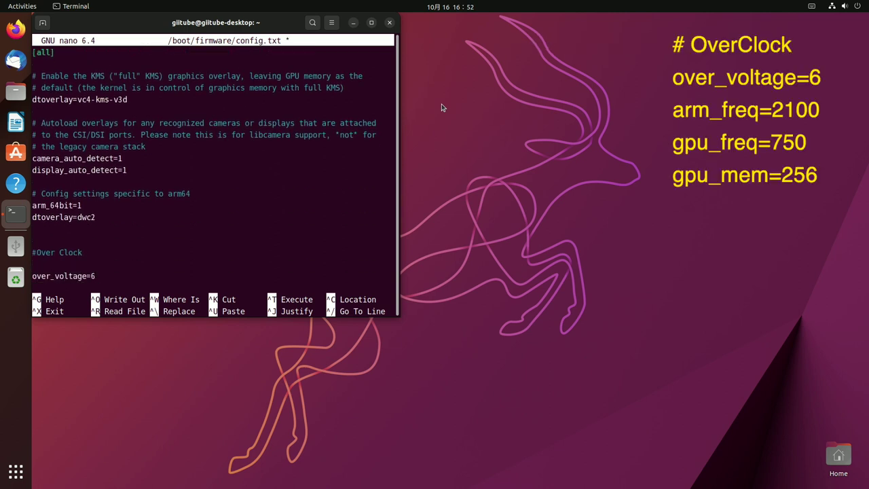
key("Return")
type("arm_freq=2100")
key("Return")
type("gpu_freq=750")
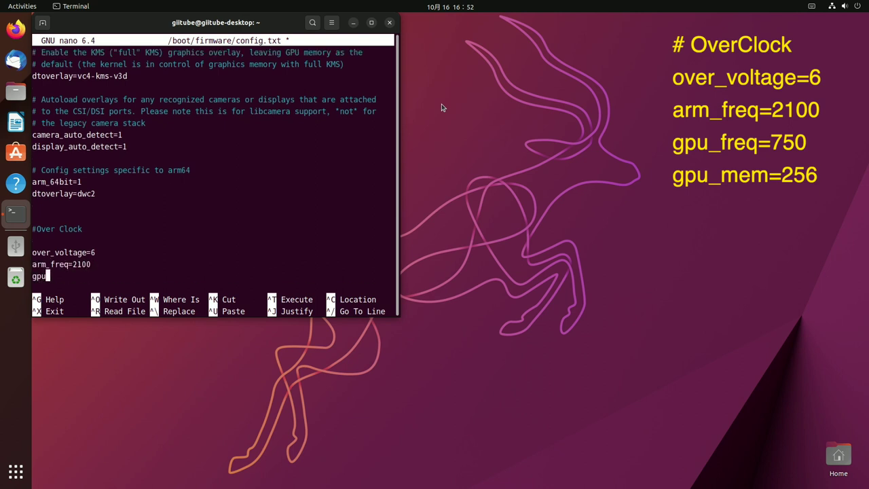
key("Return")
type("gpum_mem=256")
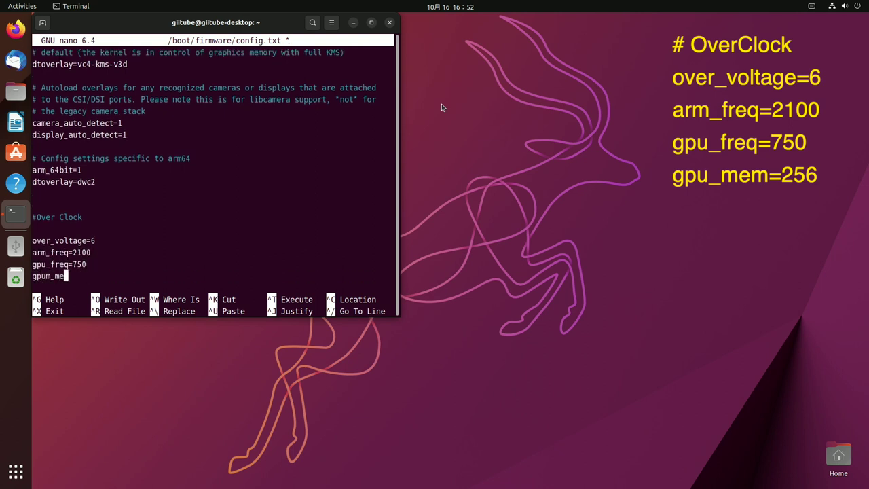
key("Return")
Step: Remove the blank line above over_voltage=6, save config.txt and exit nano
key("Up")
key("Up")
key("Up")
key("Up")
key("BackSpace")
key("Down")
key("Down")
key("Down")
key("Down")
key("ctrl+o")
key("Return")
key("ctrl+x")
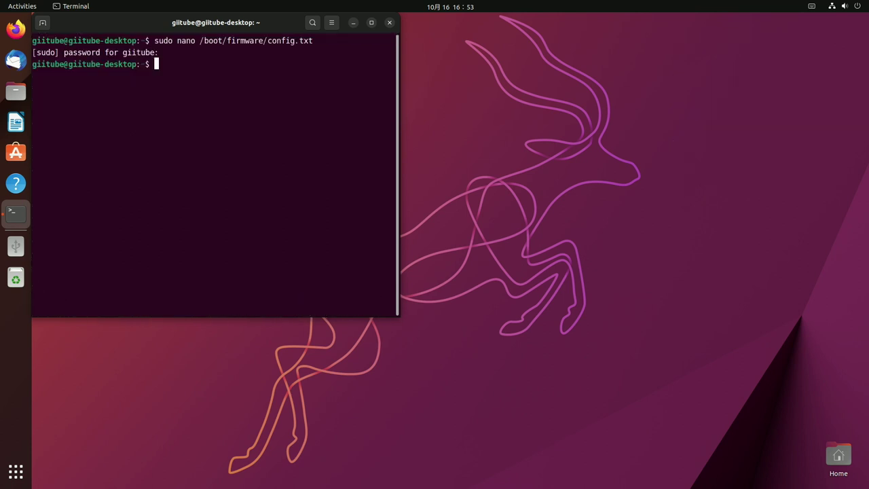
Step: Add the universe repository with sudo add-apt-repository universe
type("sudo add-apt-repositor")
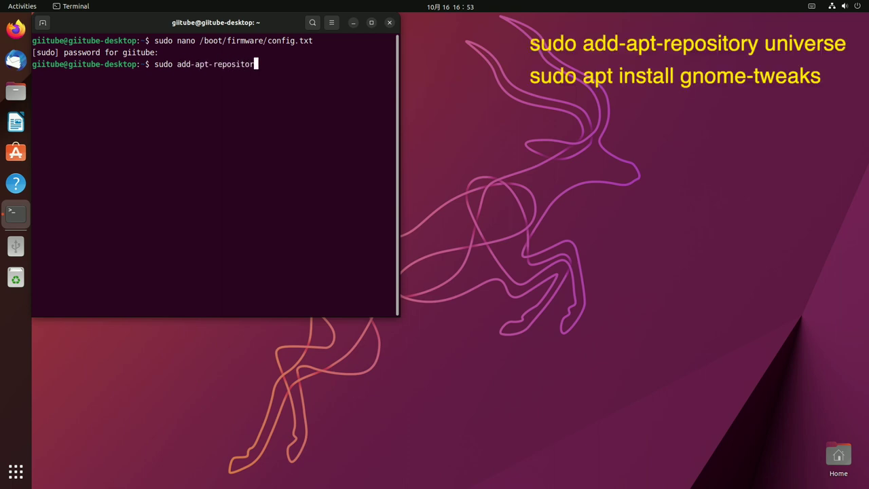
type("y universe")
key("Return")
key("Return")
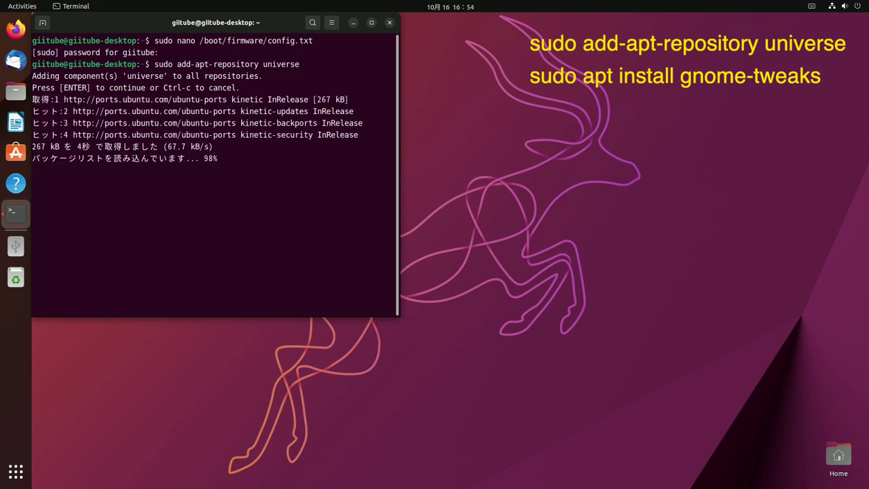
Step: Install the gnome-tweaks package and launch gnome-tweaks from the terminal
type("sudo apt inst")
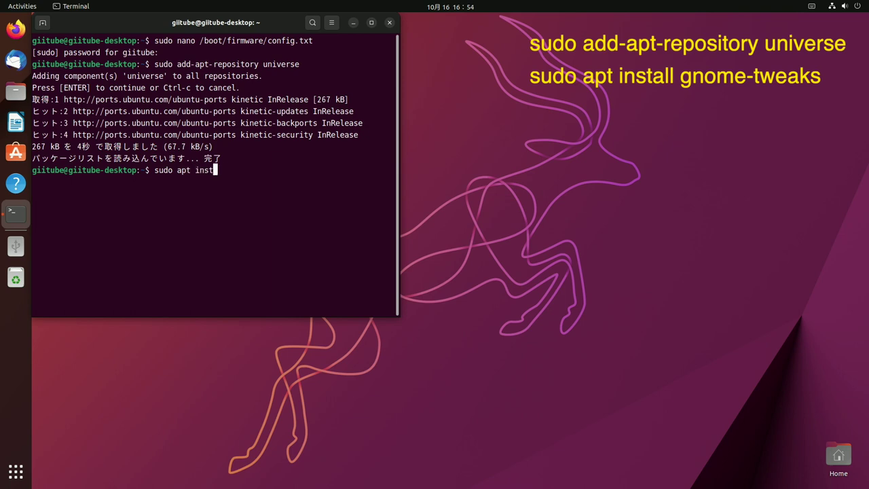
type("all gnome-tweaks")
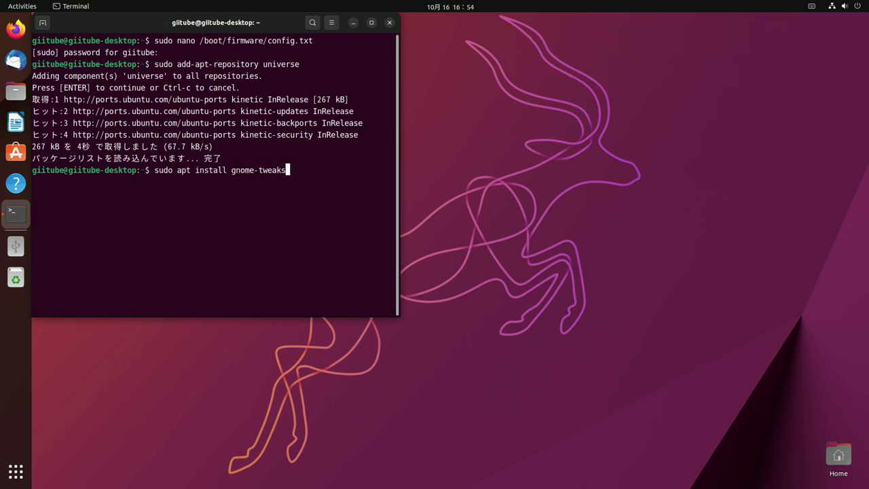
key("Return")
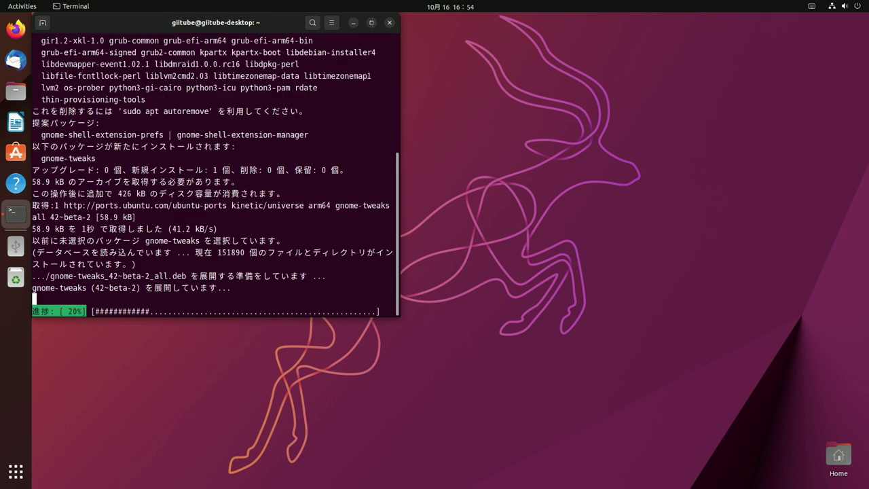
type("gnome-tweaks")
key("Return")
Step: Install neofetch and htop with sudo apt install, using the -y option
type("sudo apt install ")
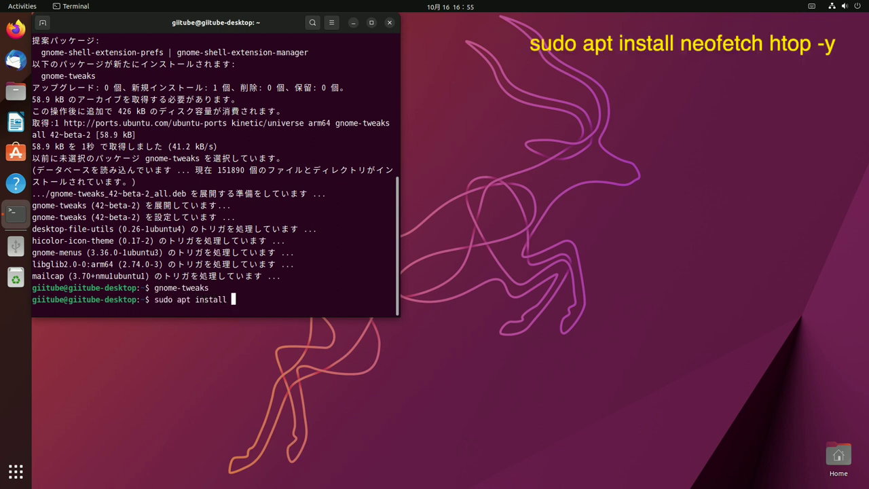
type("neofetch htop -y")
key("Return")
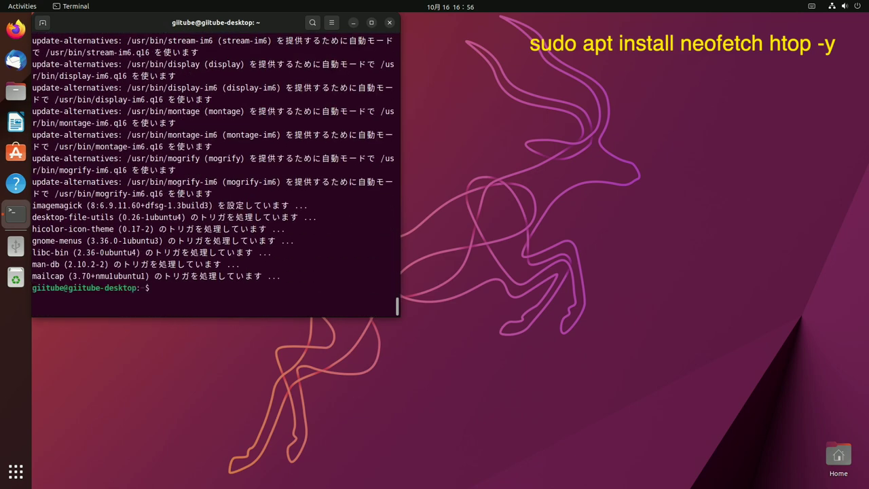
type("sudo ne")
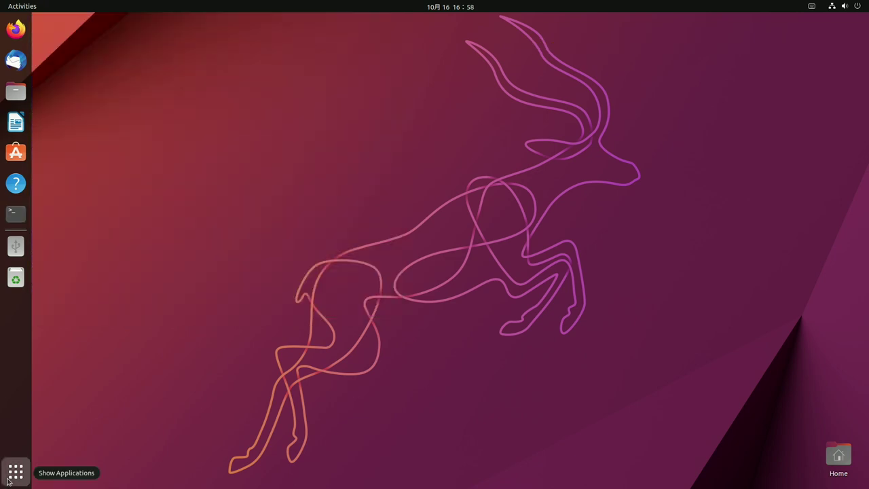
Step: Open the installed languages management from the Region & Language settings
left_click(9, 479)
left_click(407, 258)
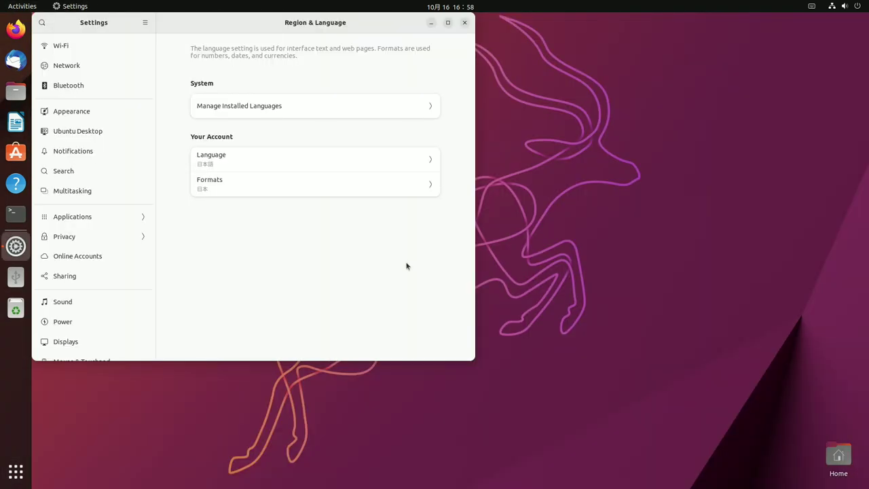
scroll(59, 277, "down", 3)
scroll(87, 275, "down", 2)
left_click(419, 106)
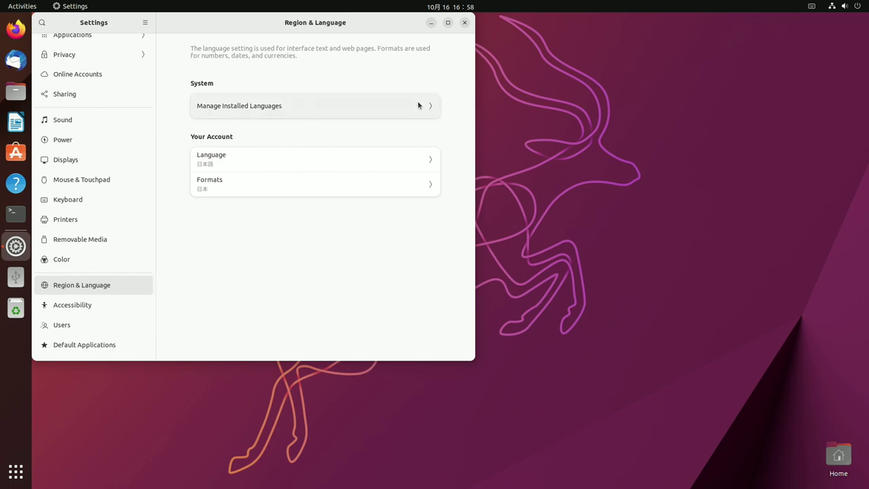
Step: Install the missing language support components, and close Language Support and Settings
left_click(307, 195)
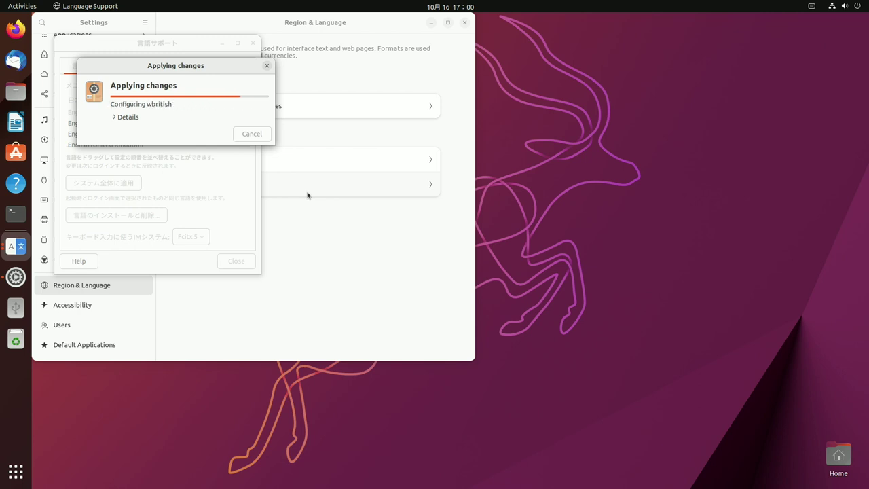
left_click(243, 260)
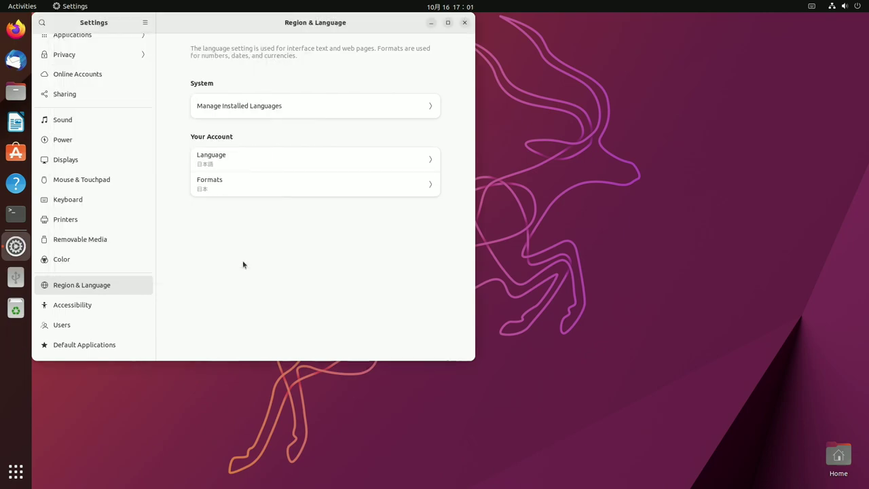
left_click(464, 22)
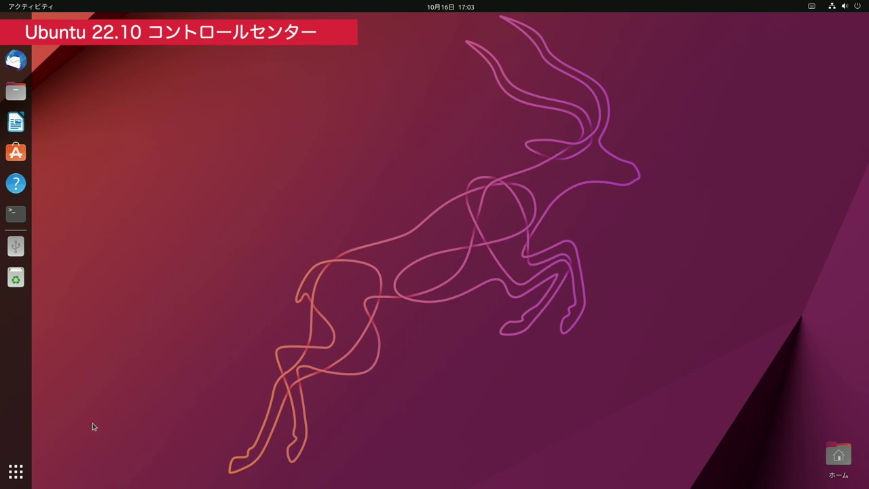
Step: Browse the pages of the installed applications grid and close it
left_click(16, 471)
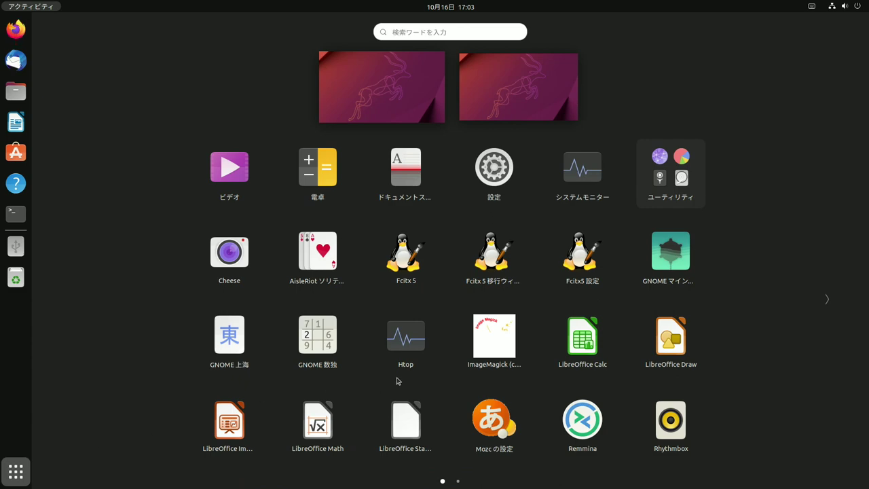
scroll(398, 381, "down", 1)
scroll(398, 381, "up", 1)
scroll(398, 381, "down", 1)
scroll(399, 381, "up", 1)
left_click(181, 464)
Step: Examine the Activities overview and its workspaces, opening and closing it several times
key("super")
scroll(454, 442, "down", 1)
scroll(454, 442, "up", 1)
scroll(456, 442, "down", 1)
scroll(456, 443, "up", 1)
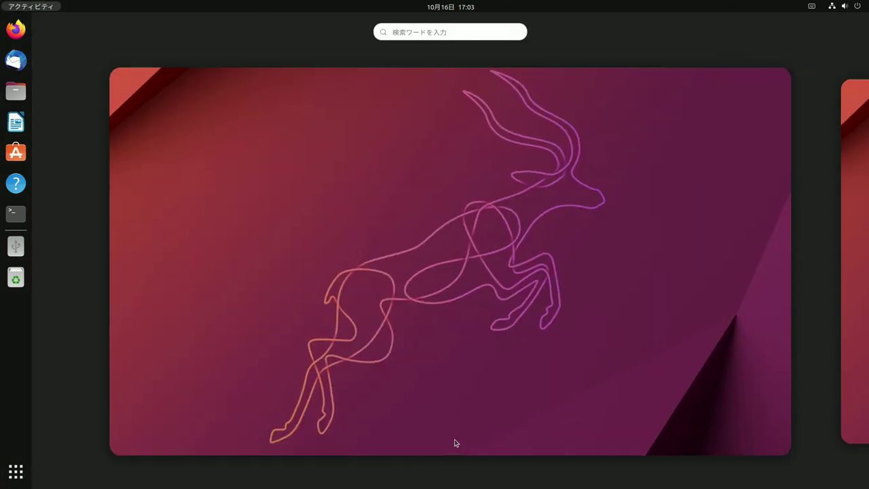
left_click(455, 443)
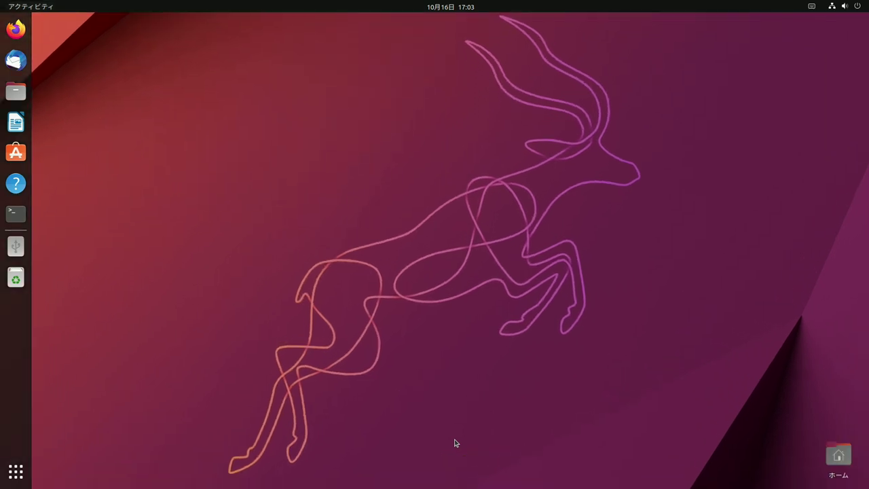
key("super")
key("super")
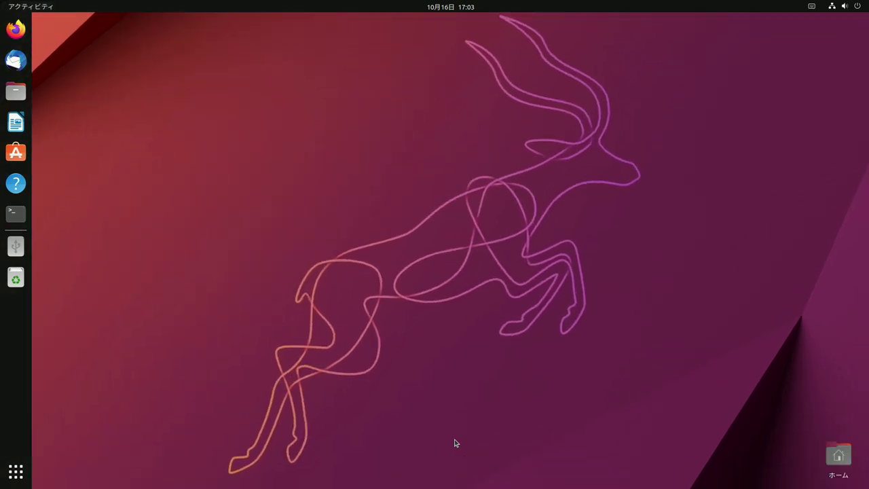
key("super")
key("super")
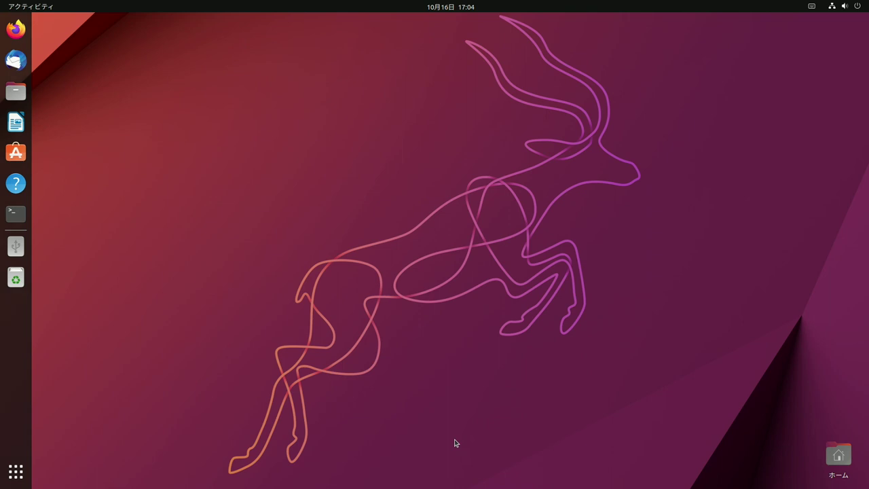
Step: Switch the sound output to HDMI / DisplayPort – Built-in Audio in the quick settings
left_click(845, 7)
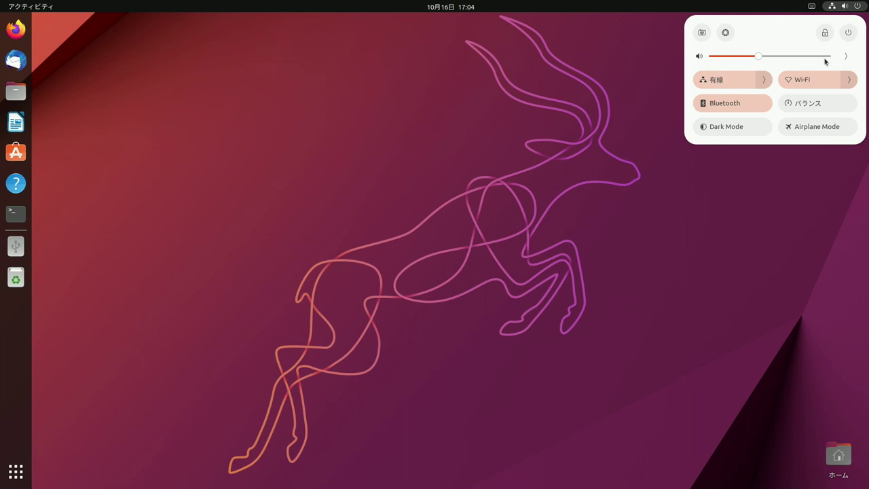
left_click(844, 56)
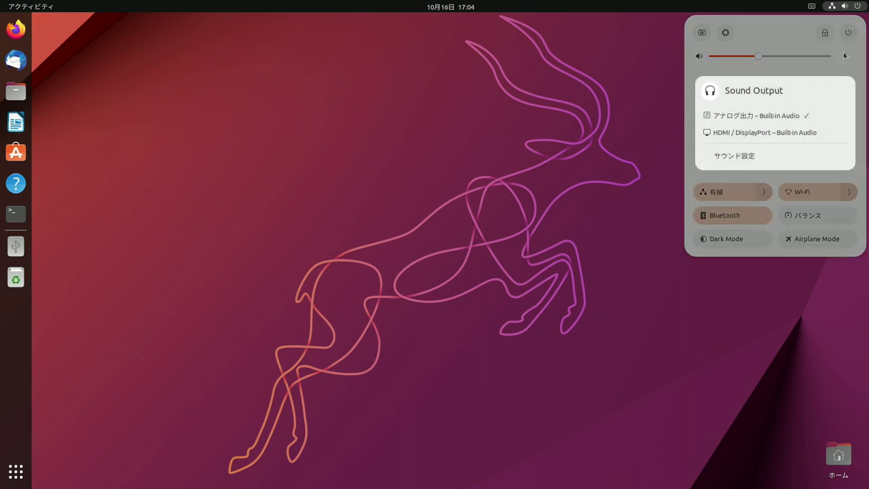
left_click(716, 133)
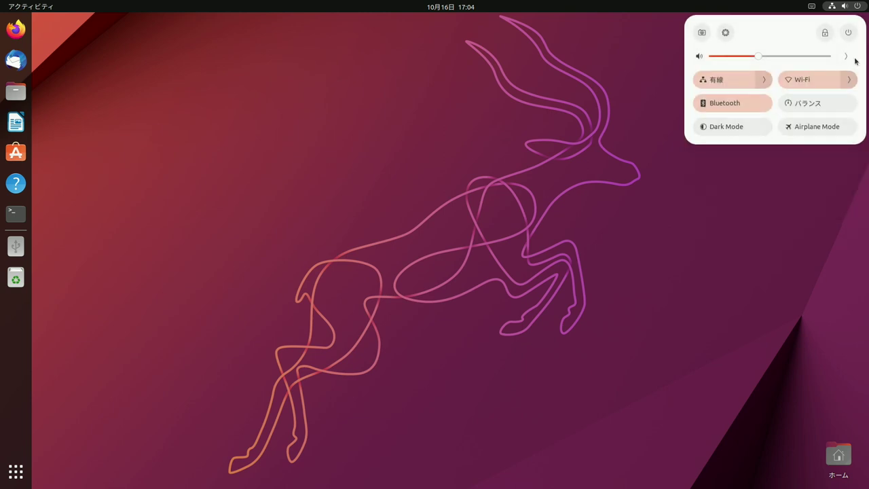
left_click(846, 57)
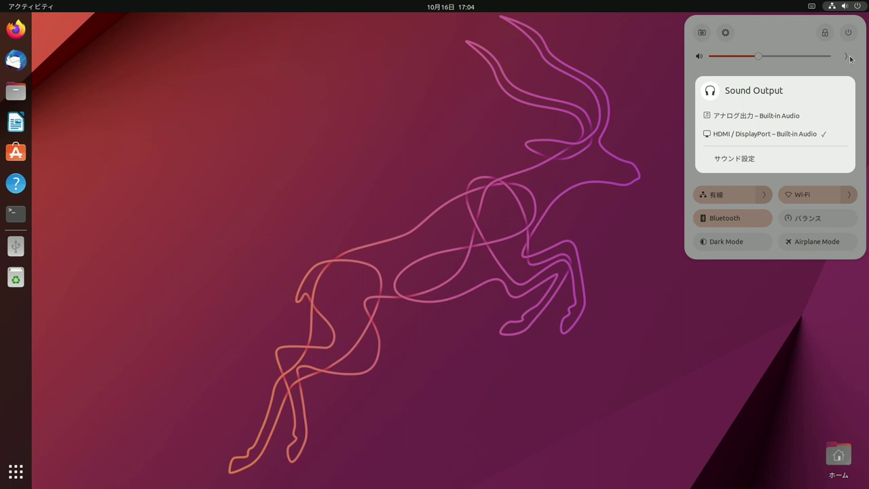
left_click(847, 57)
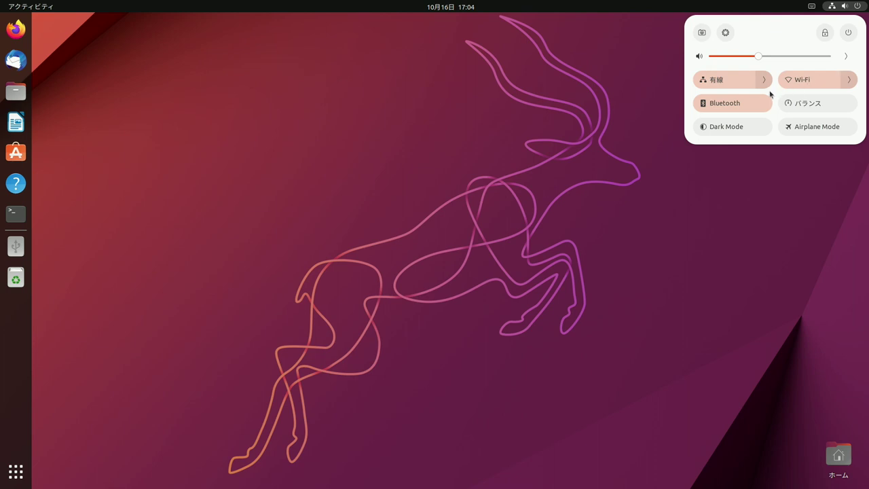
Step: Turn the wired and Wi-Fi connections off and back on, and expand the wired connection options
left_click(726, 84)
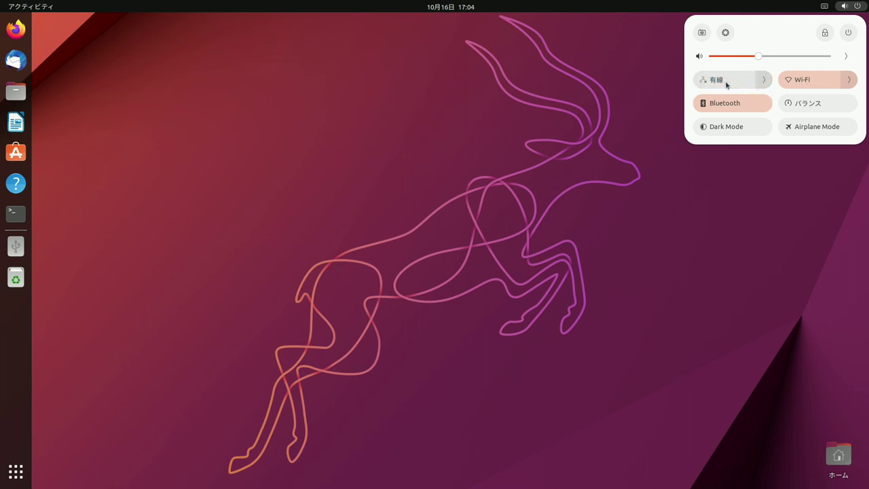
left_click(726, 84)
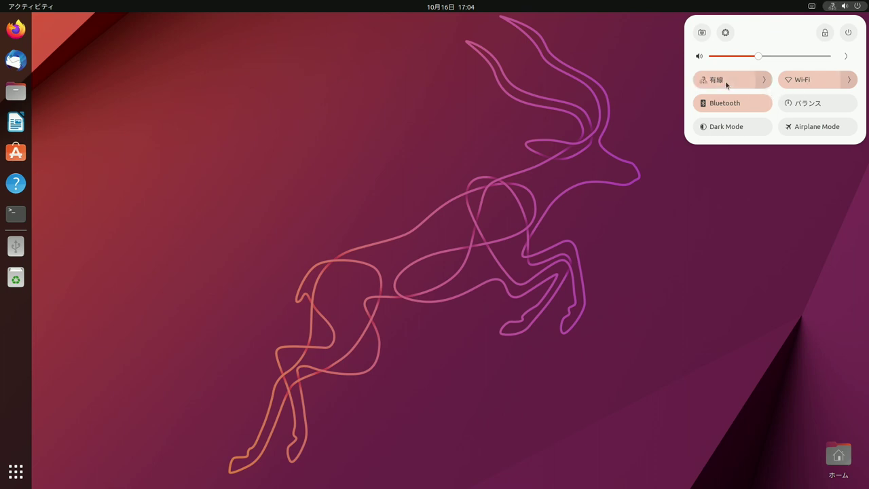
left_click(804, 81)
left_click(804, 81)
left_click(765, 81)
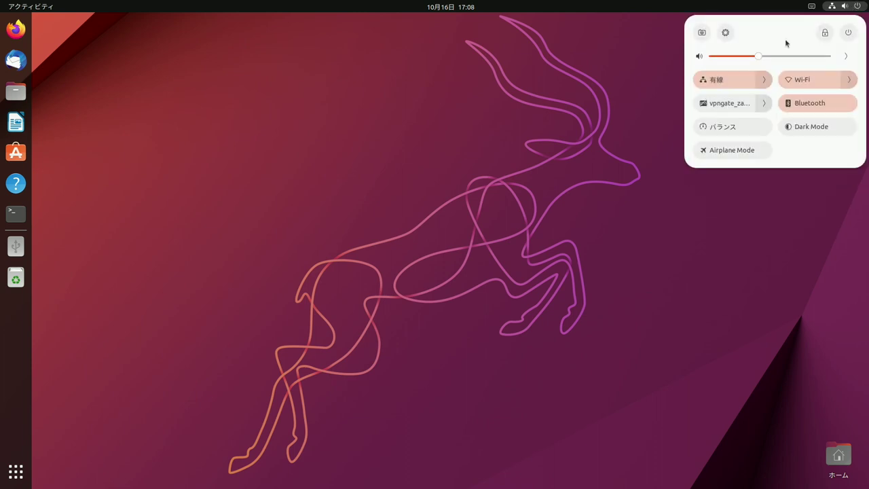
Step: Connect the vpngate VPN from the quick settings and check its expanded VPN options
left_click(739, 107)
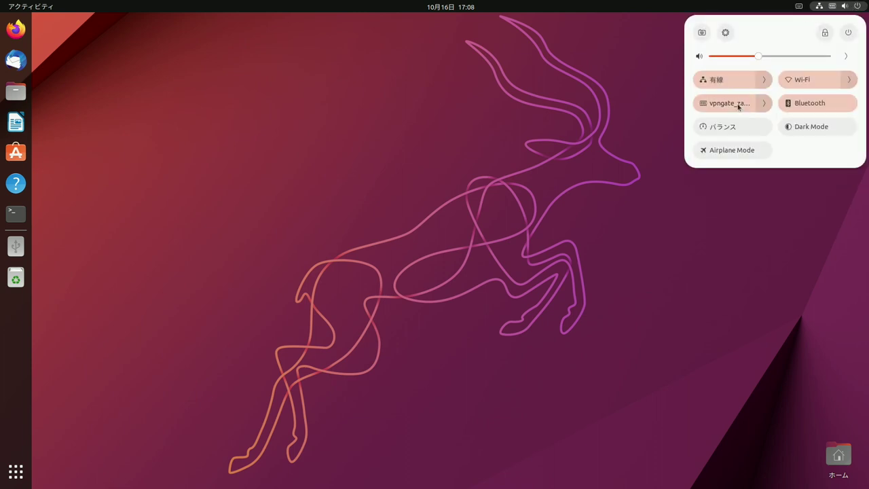
left_click(765, 103)
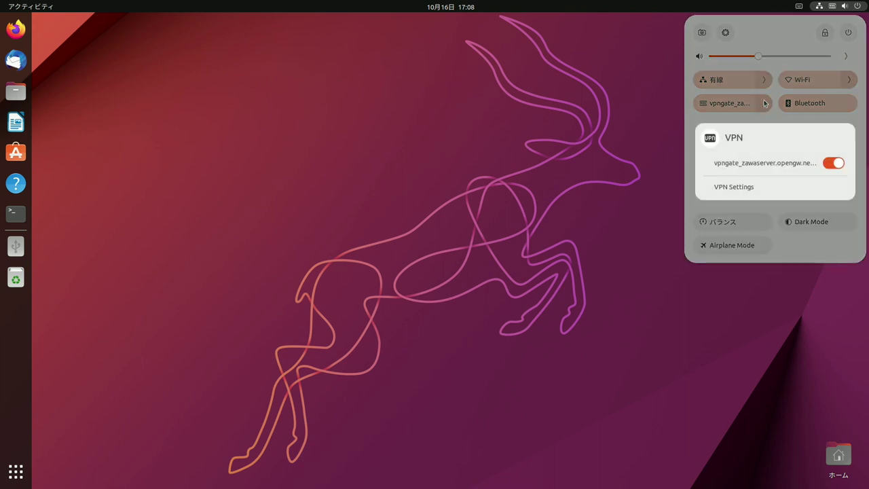
left_click(764, 103)
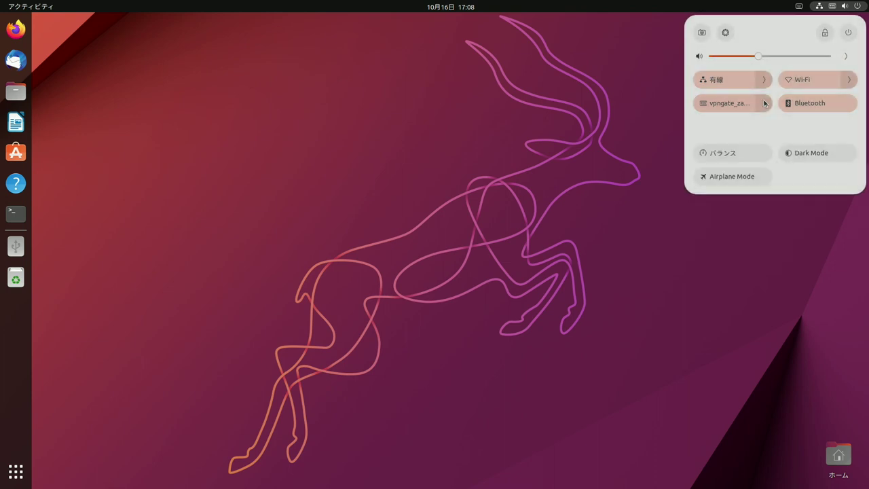
left_click(764, 103)
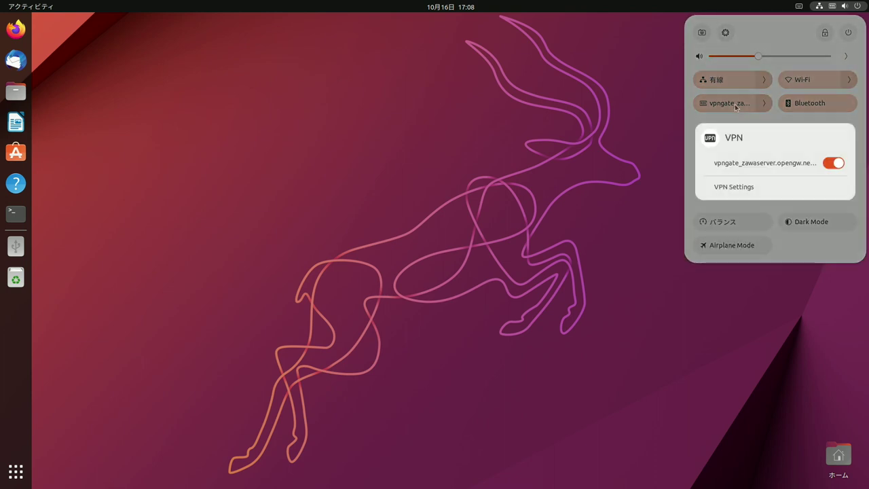
key("Escape")
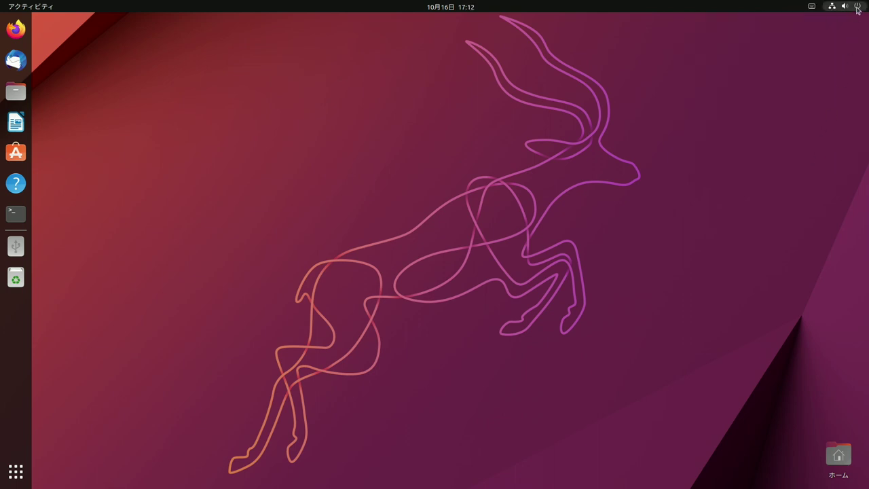
Step: Toggle Bluetooth off and back on repeatedly in the quick settings
left_click(858, 10)
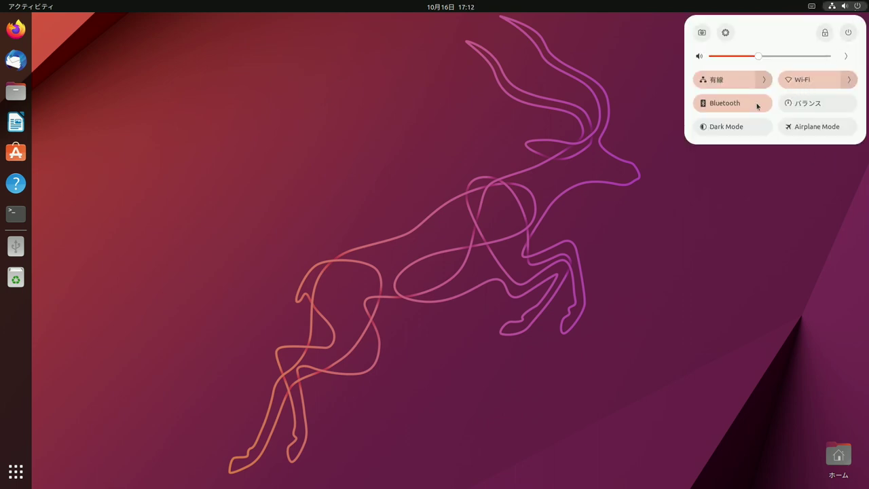
left_click(726, 105)
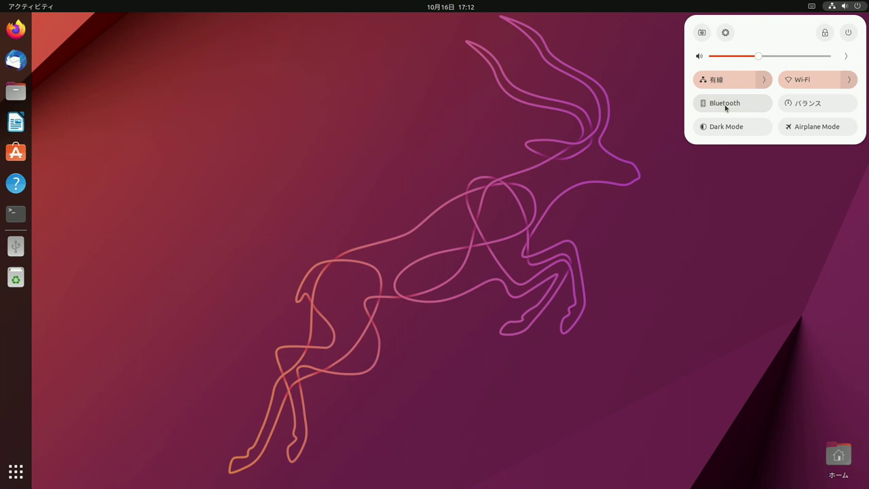
left_click(726, 105)
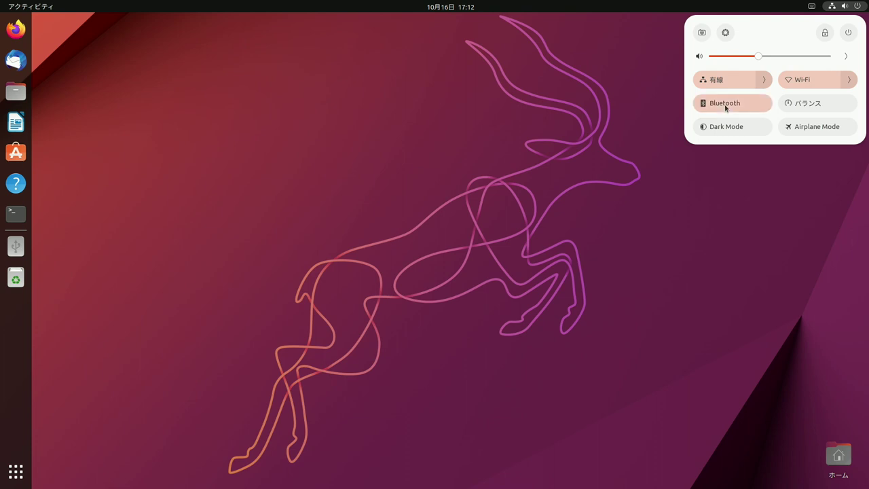
left_click(726, 105)
left_click(726, 105)
left_click(726, 106)
left_click(726, 105)
Step: Switch the power mode to 省電力 and back to バランス repeatedly
left_click(825, 109)
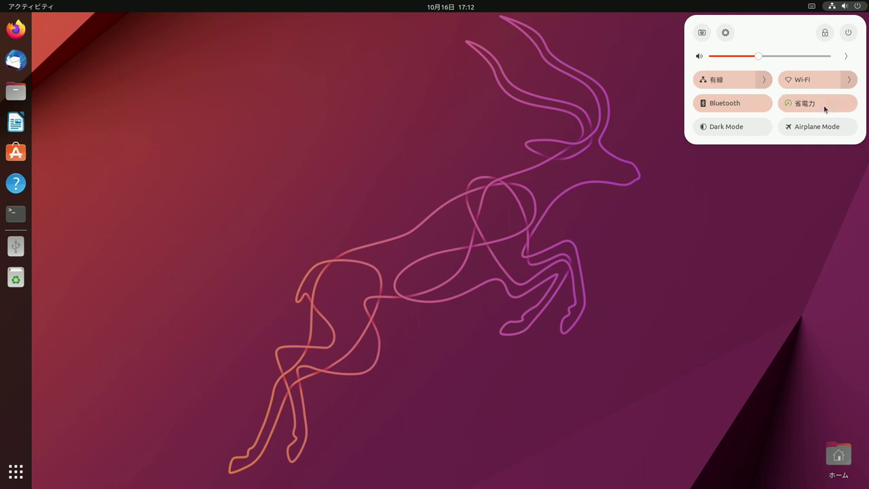
left_click(825, 109)
left_click(825, 109)
left_click(825, 109)
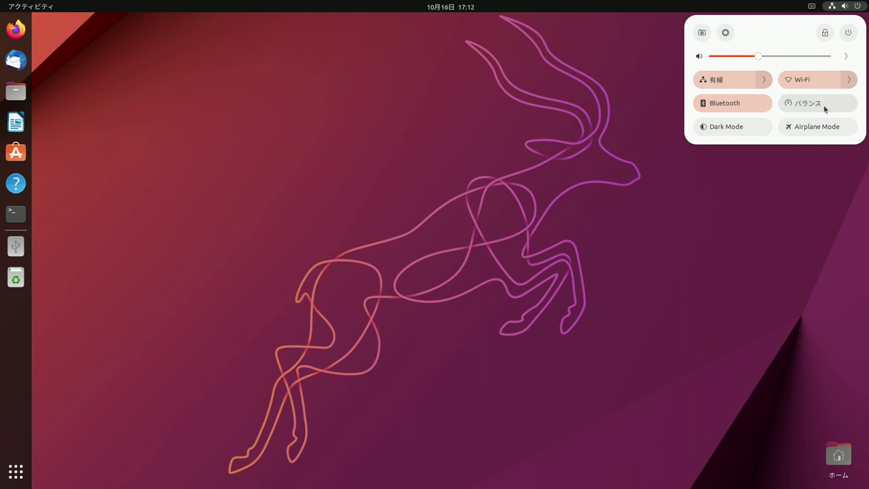
left_click(825, 110)
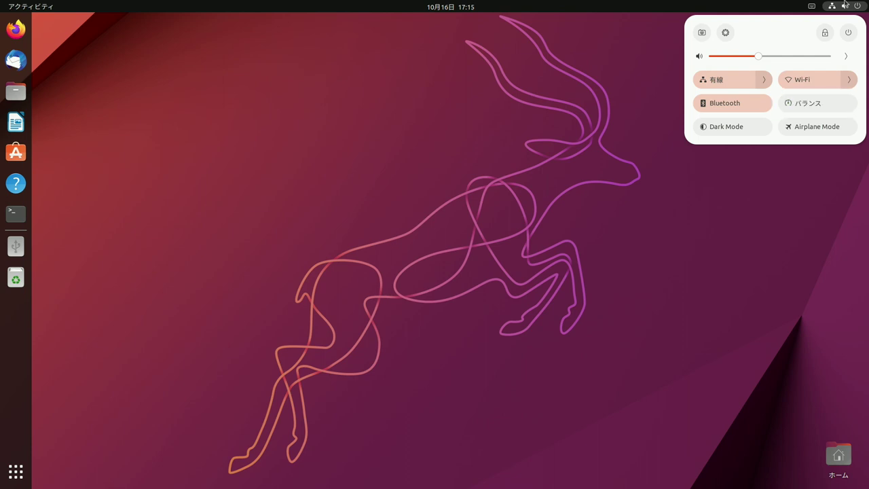
Step: Turn Dark Mode on and back off, and close the quick settings
left_click(710, 129)
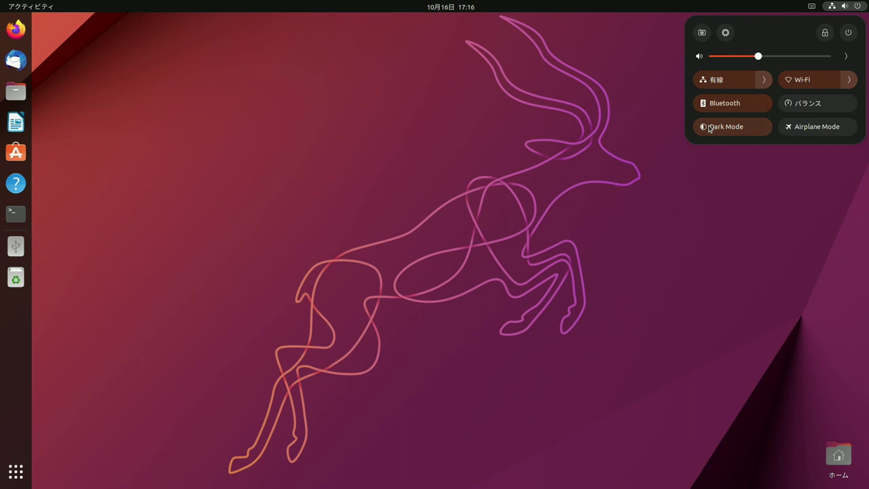
left_click(711, 129)
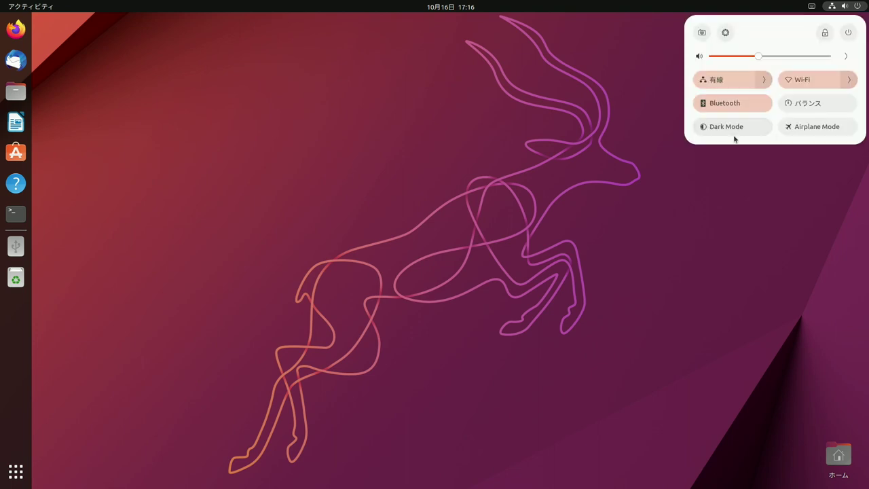
left_click(775, 196)
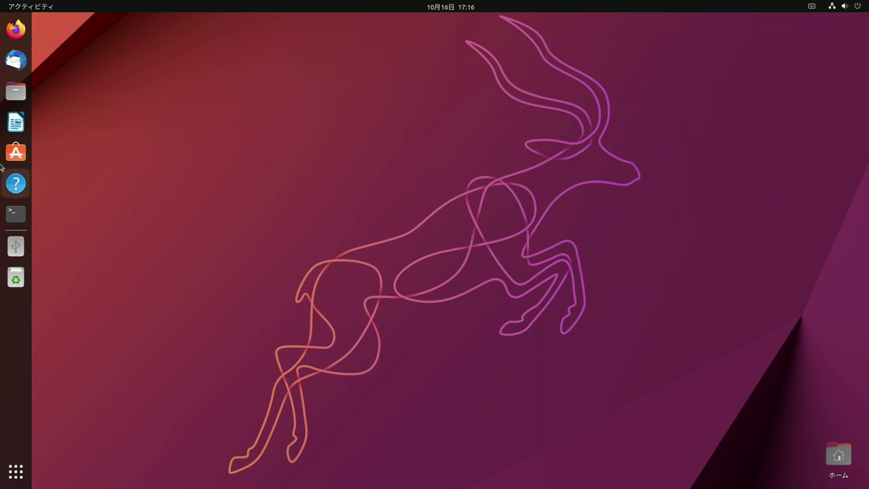
Step: Open LibreOffice Writer, the text editor and the Home folder in Files, arranging their windows so all are visible
left_click(15, 121)
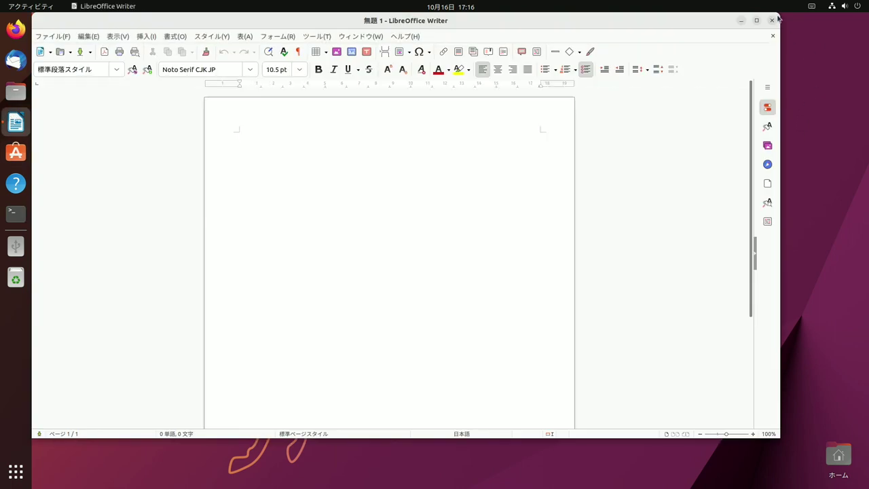
left_click(776, 15)
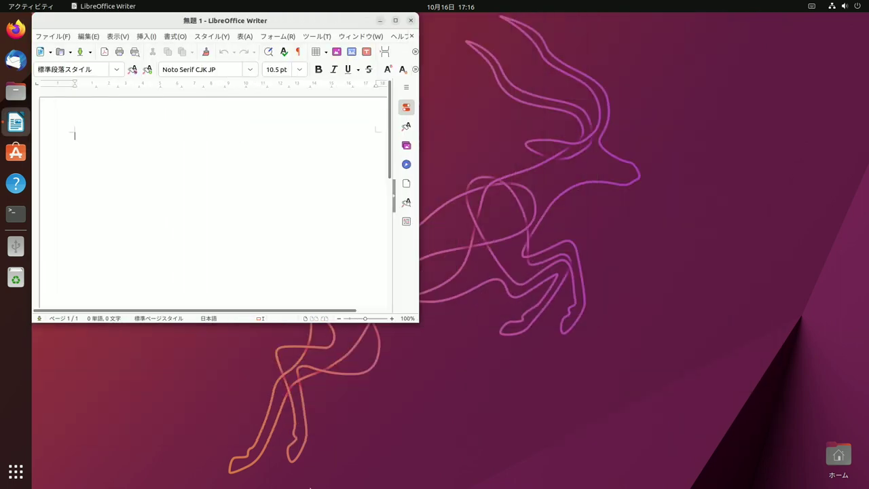
left_click(15, 470)
scroll(527, 349, "down", 1)
left_click(315, 257)
left_click_drag(291, 48, 585, 150)
left_click(16, 91)
left_click_drag(204, 42, 391, 249)
Step: Turn on Dark Mode in the quick settings, comparing the open windows in light and dark styles
left_click(842, 7)
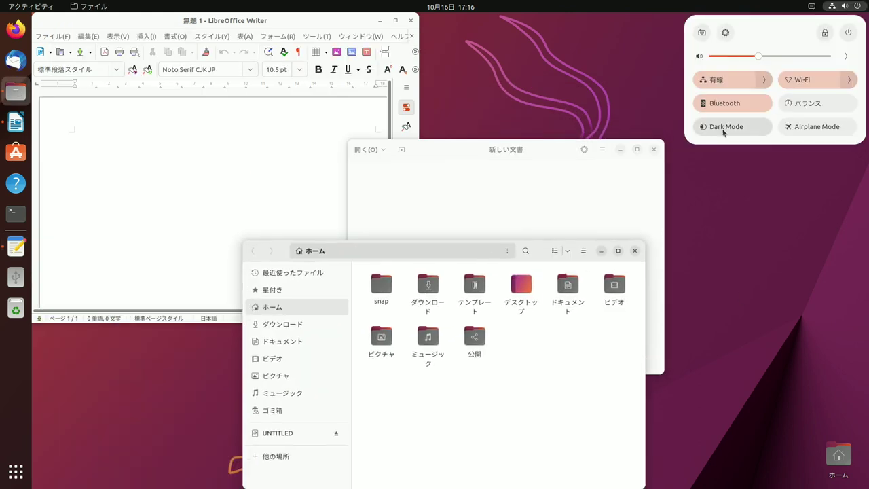
left_click(724, 129)
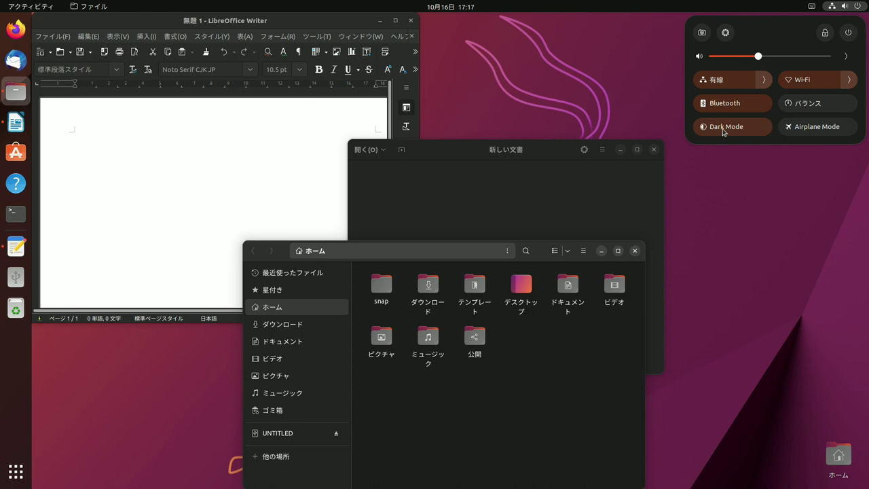
left_click(724, 129)
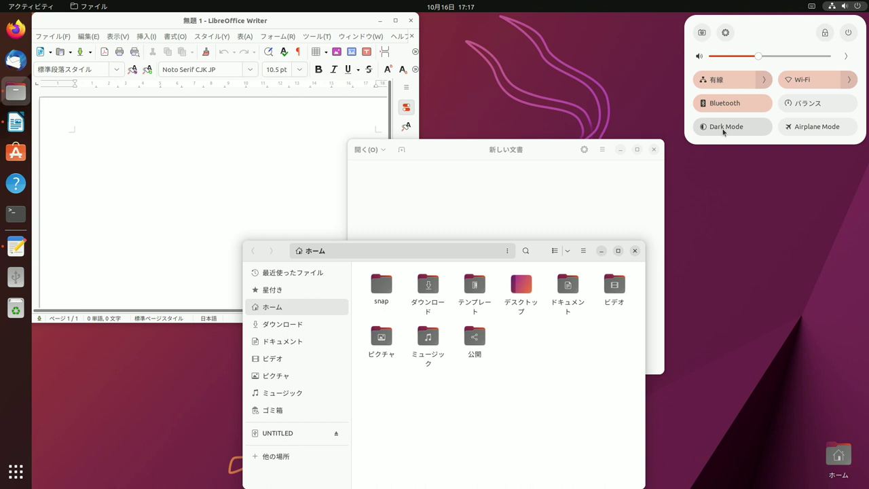
left_click(724, 129)
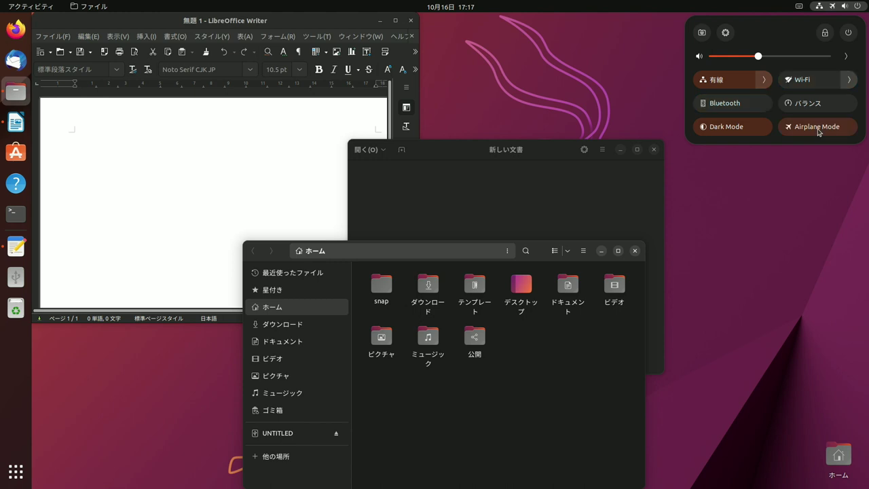
Step: Turn Airplane Mode on and back off, and open the power-off options
left_click(817, 127)
left_click(818, 130)
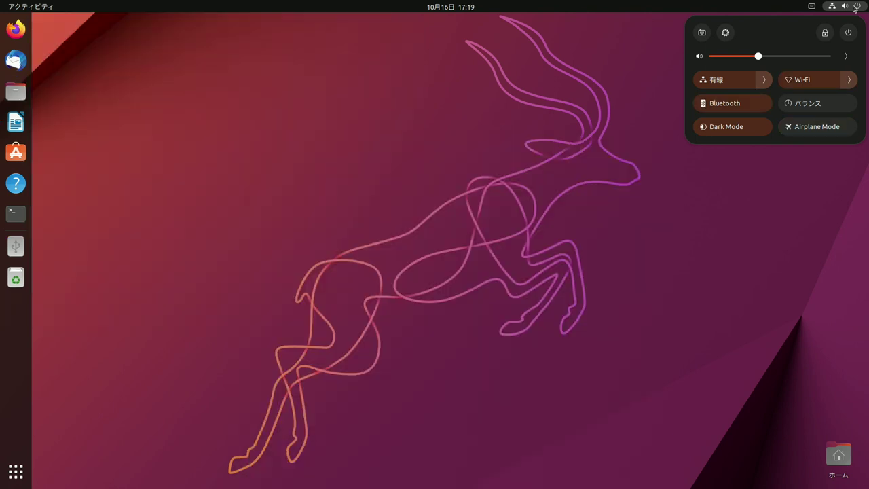
left_click(850, 35)
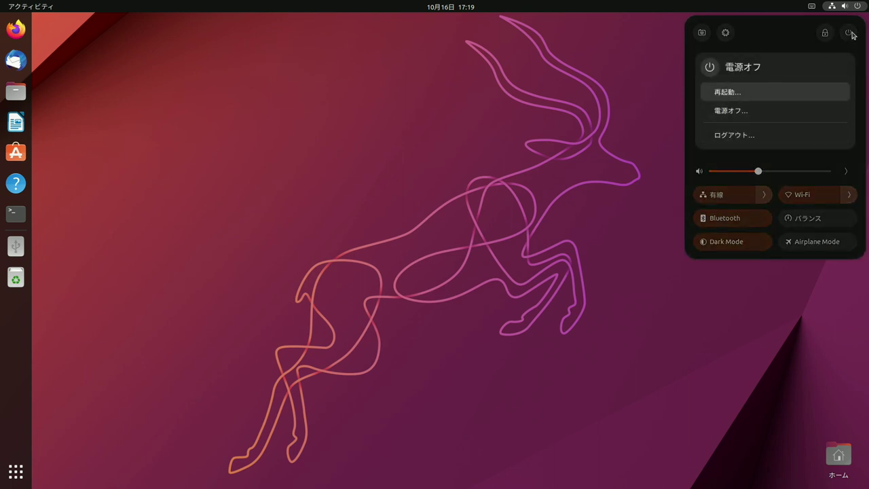
Step: Open the system settings and the screenshot tool from the quick settings, and close the screenshot tool without capturing
left_click(852, 32)
left_click(726, 34)
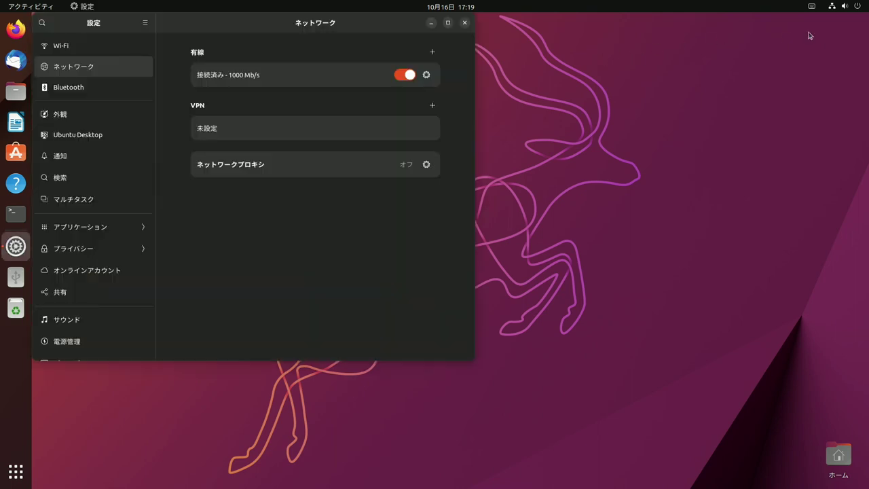
left_click(860, 8)
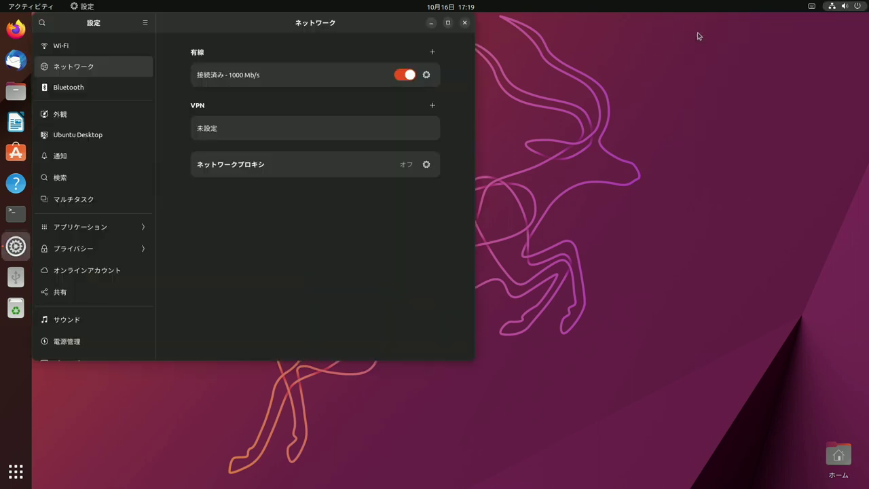
left_click(701, 34)
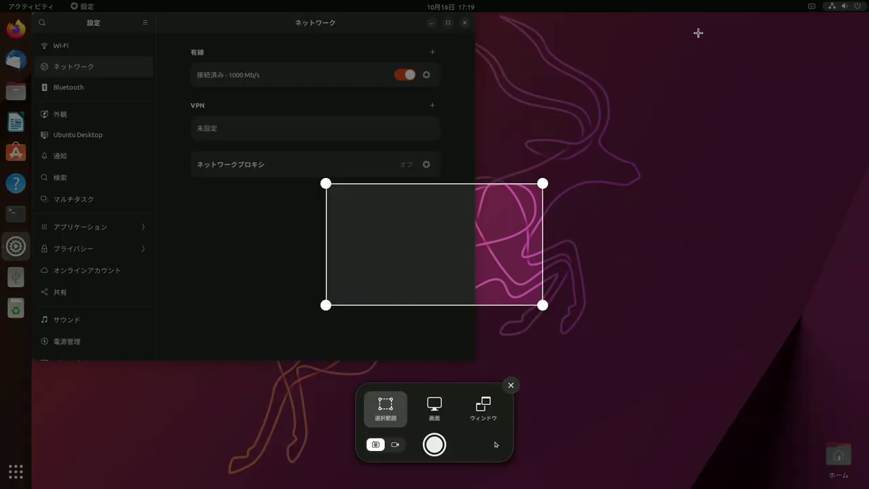
left_click(511, 386)
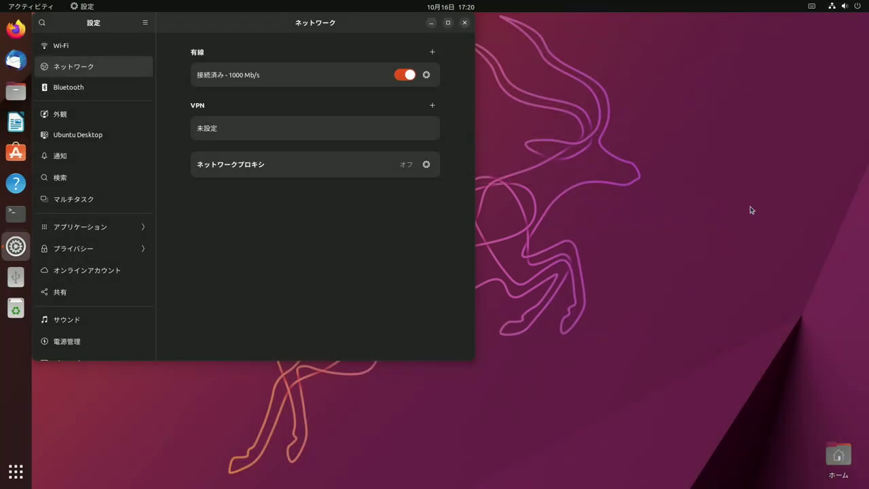
left_click(842, 9)
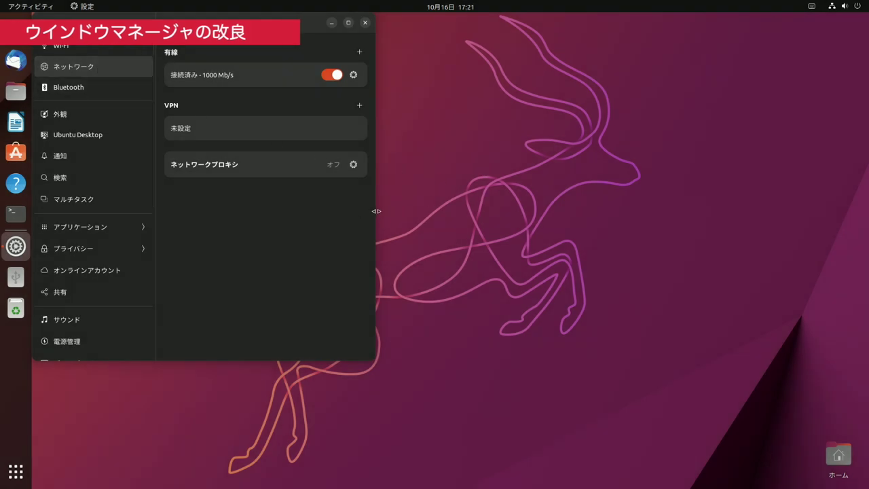
Step: Show the 外観 (Appearance) page in Settings and resize the window's width to check how the layout adapts
mouse_move(378, 212)
left_mouse_down()
mouse_move(163, 202)
mouse_move(380, 208)
left_mouse_up()
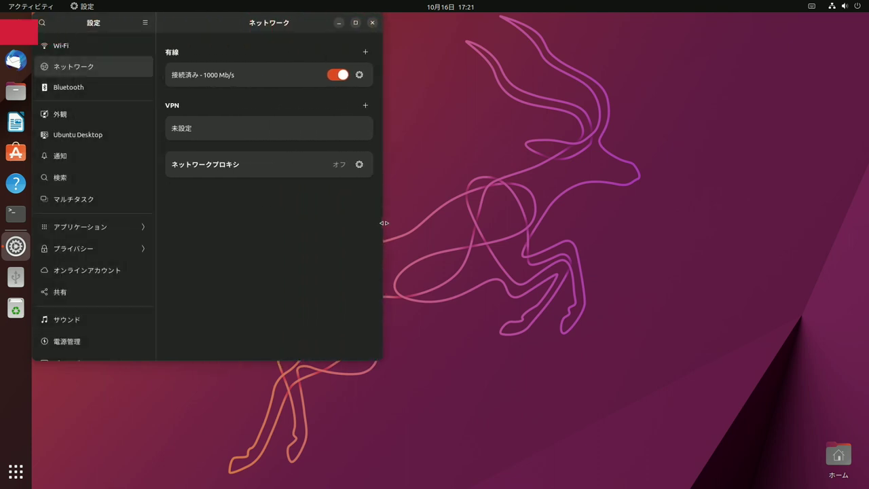
left_click(87, 117)
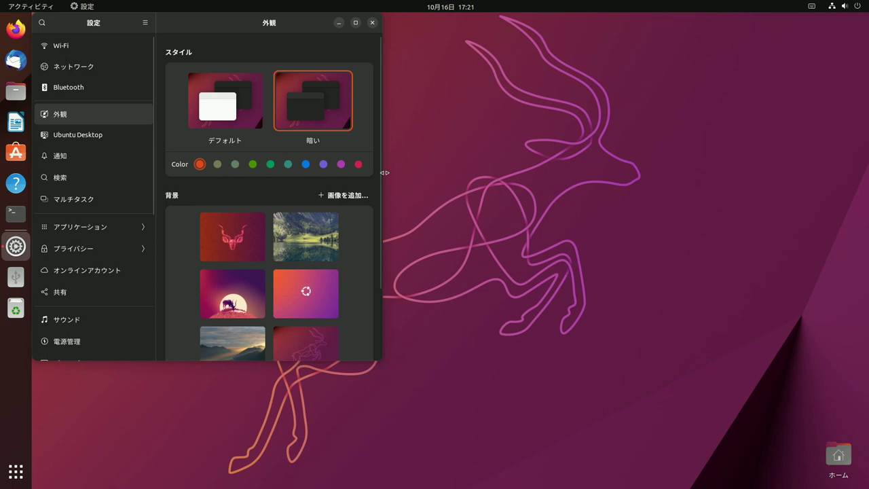
left_click_drag(382, 304, 82, 273)
left_click_drag(329, 278, 406, 284)
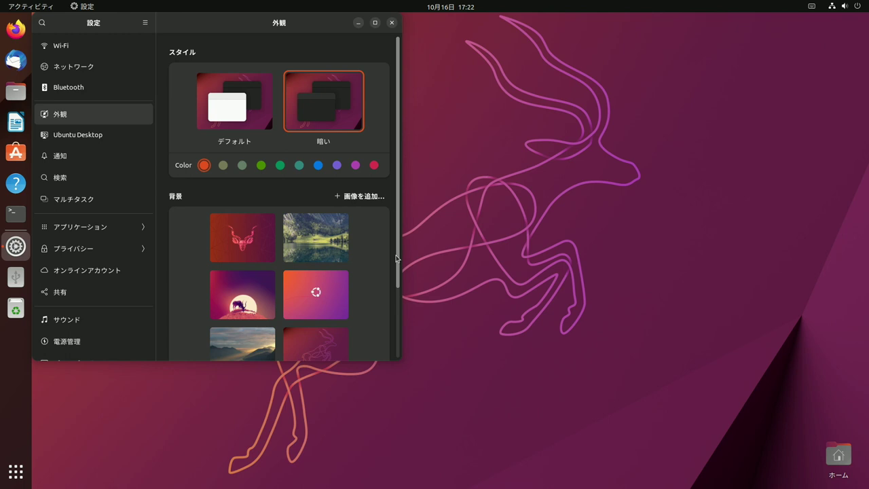
Step: View the プリンター (Printers) page in Settings, go back to the category list and reopen the 外観 page
scroll(65, 293, "down", 5)
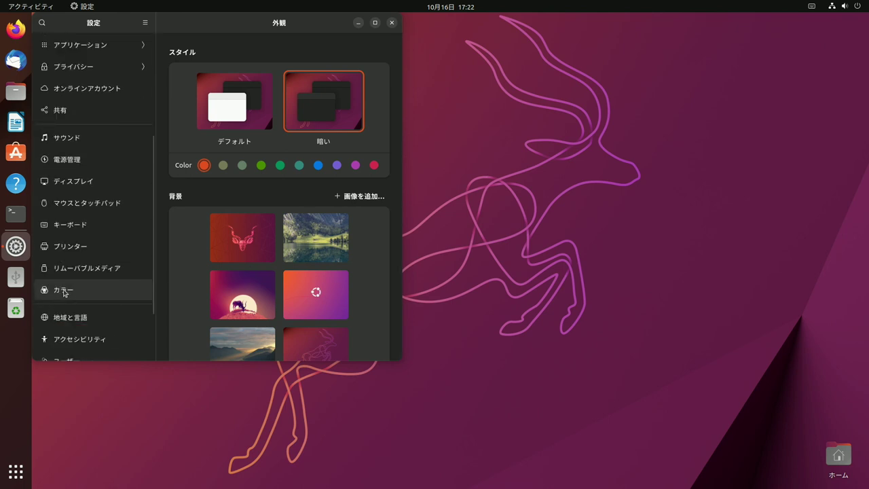
left_click(81, 248)
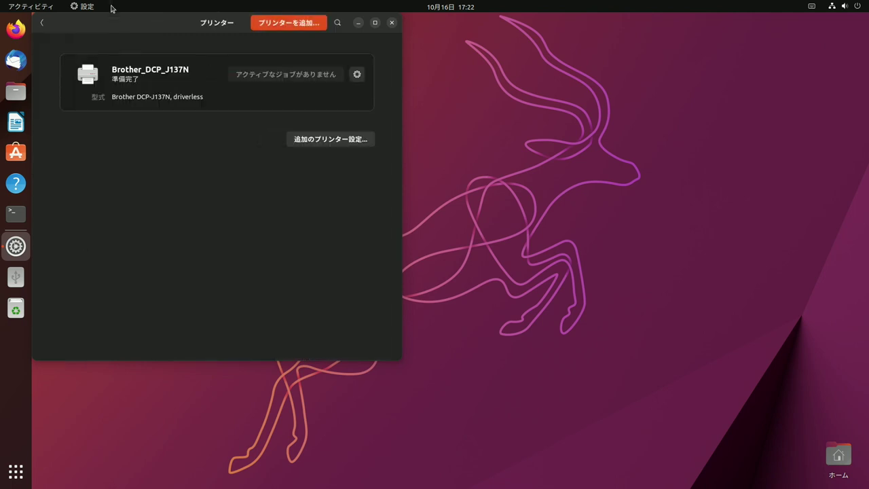
left_click(42, 23)
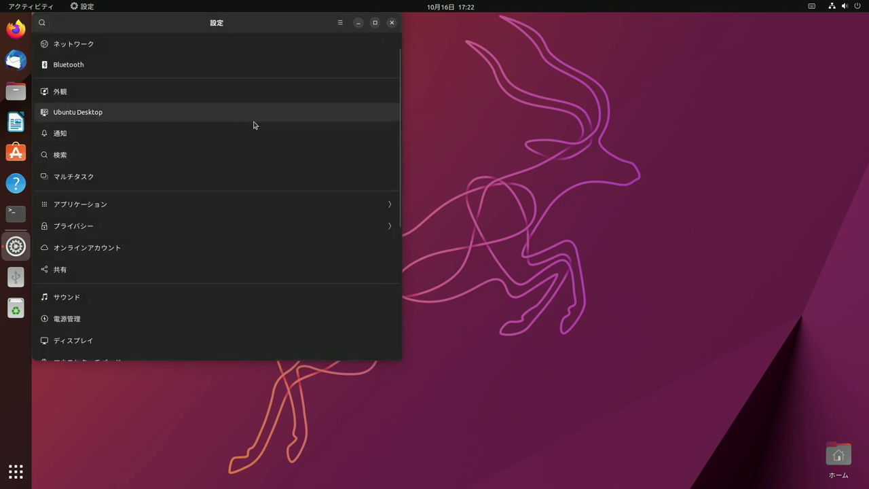
left_click(42, 204)
left_click(41, 24)
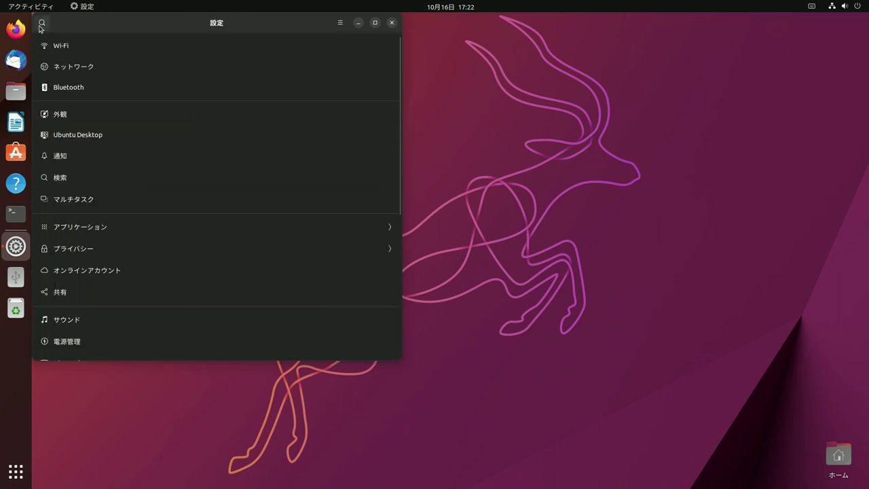
left_click(68, 115)
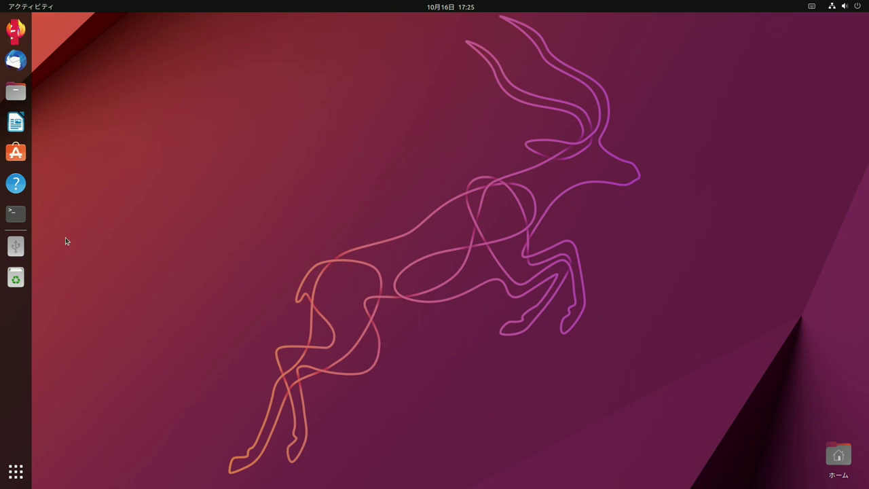
Step: Open a terminal, run neofetch in it and open a second terminal window
key("ctrl+alt+t")
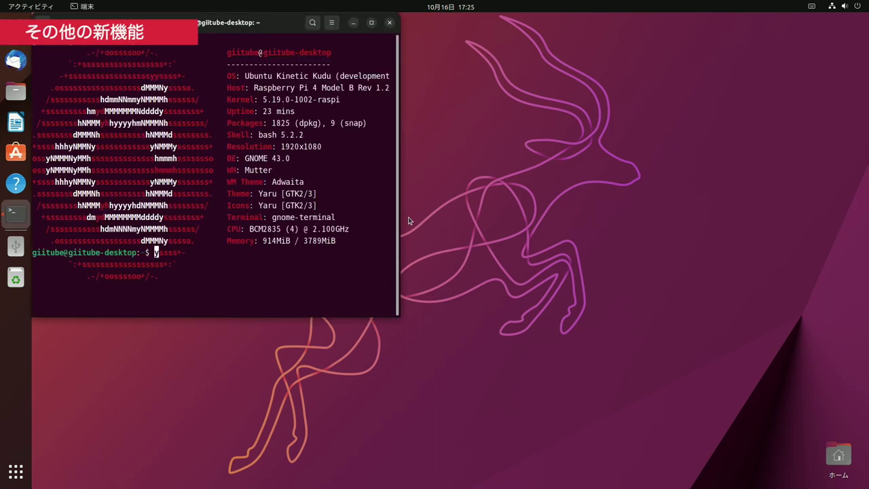
left_click(331, 23)
left_click(325, 70)
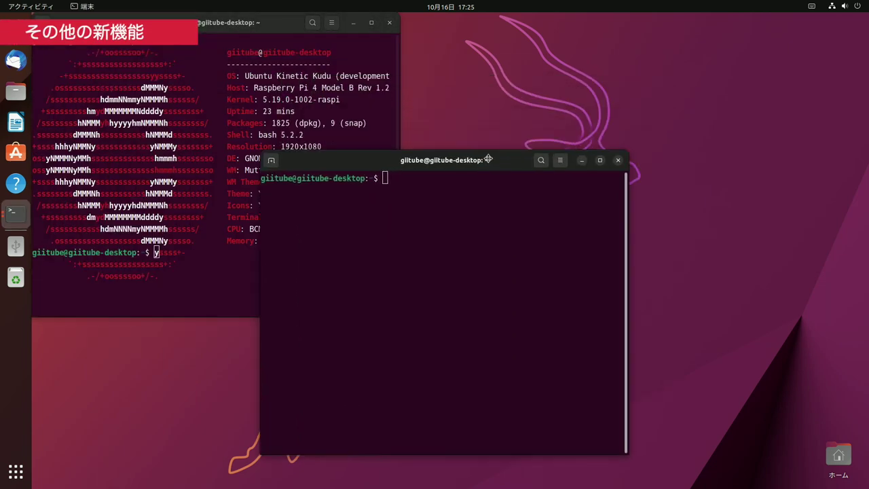
Step: Open two text editor windows and enter 日本語の練習 in the second one
left_click(16, 470)
left_click(317, 251)
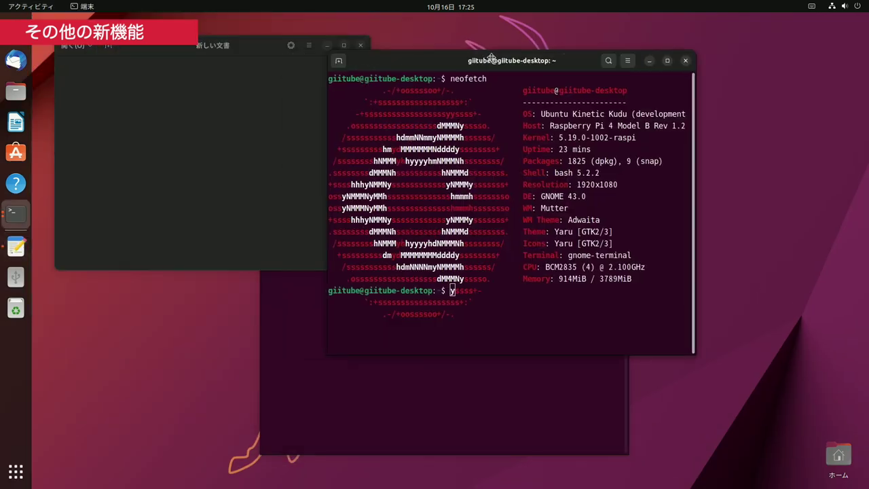
key("ctrl+shift+n")
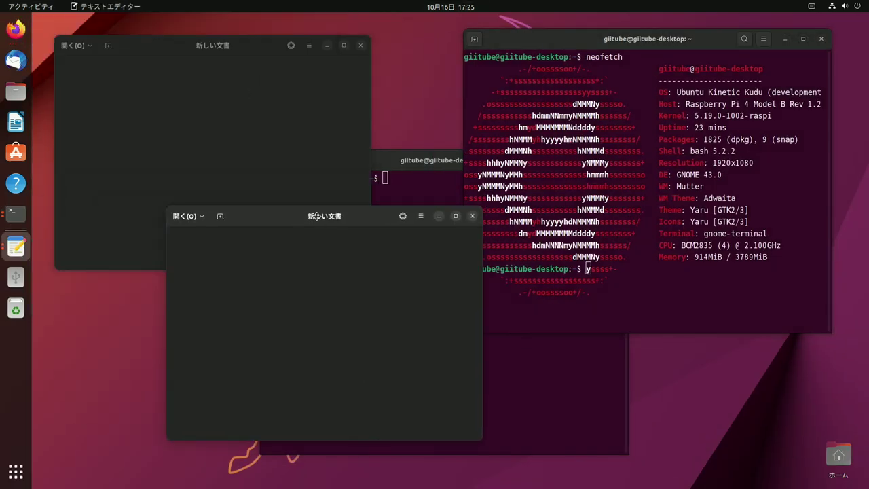
type("nihongonorenshuu")
key("space")
key("Return")
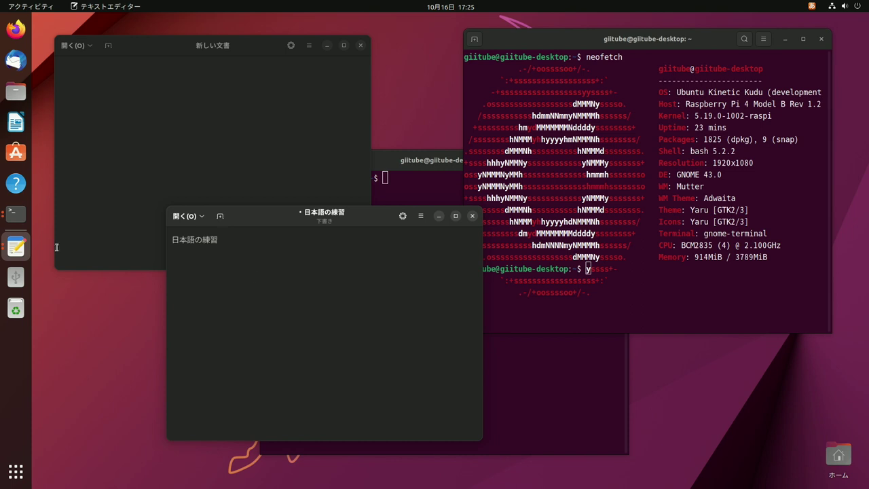
Step: Spread out the open windows of the terminal and of the text editor in turn, using their dock entries
left_click(11, 216)
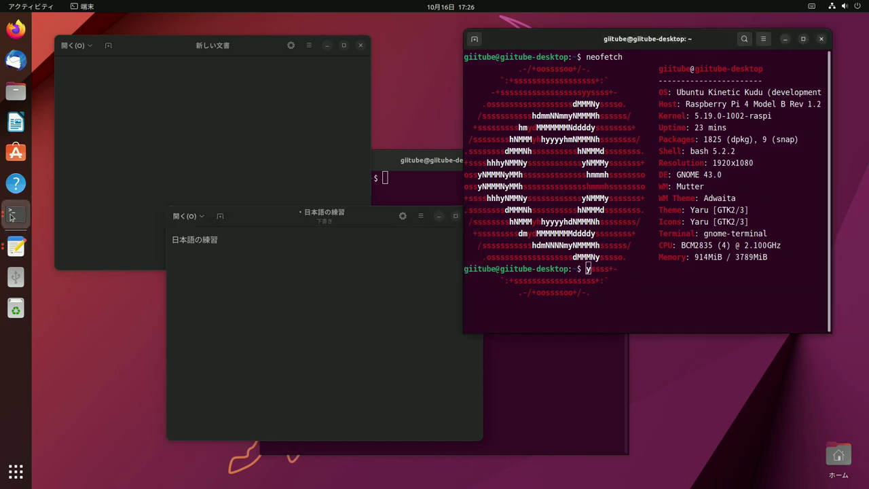
left_click(10, 216)
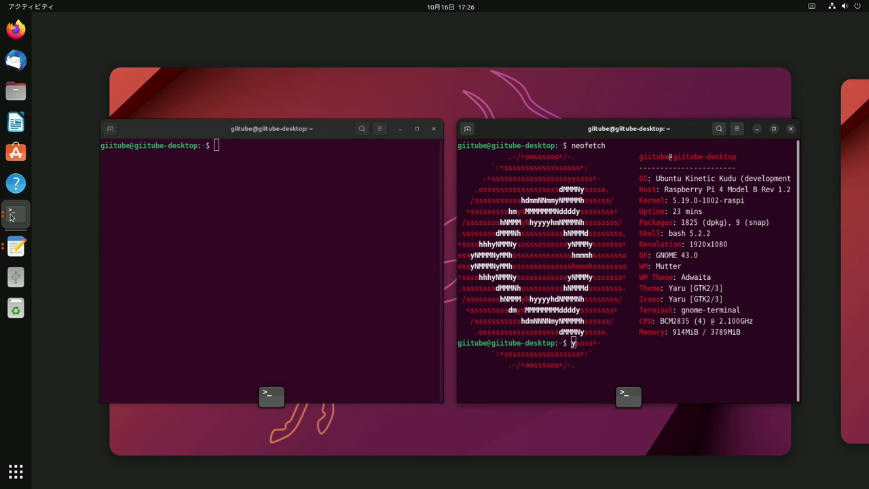
left_click(11, 216)
left_click(10, 247)
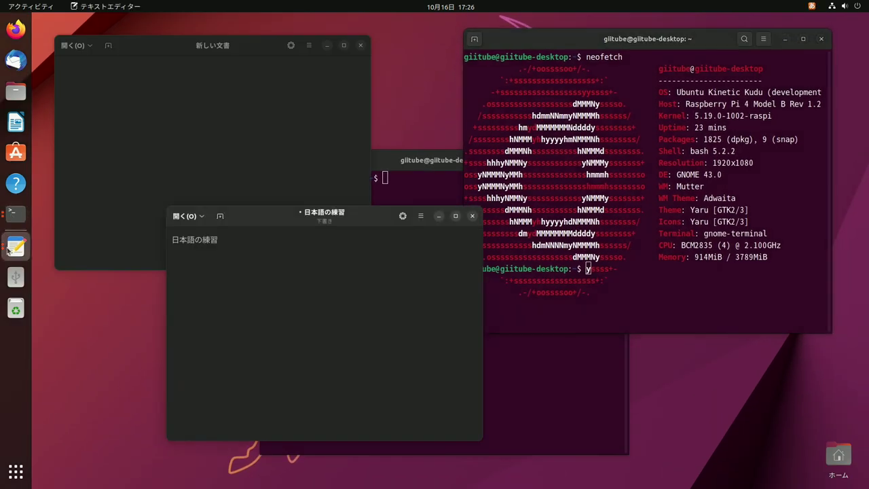
left_click(11, 247)
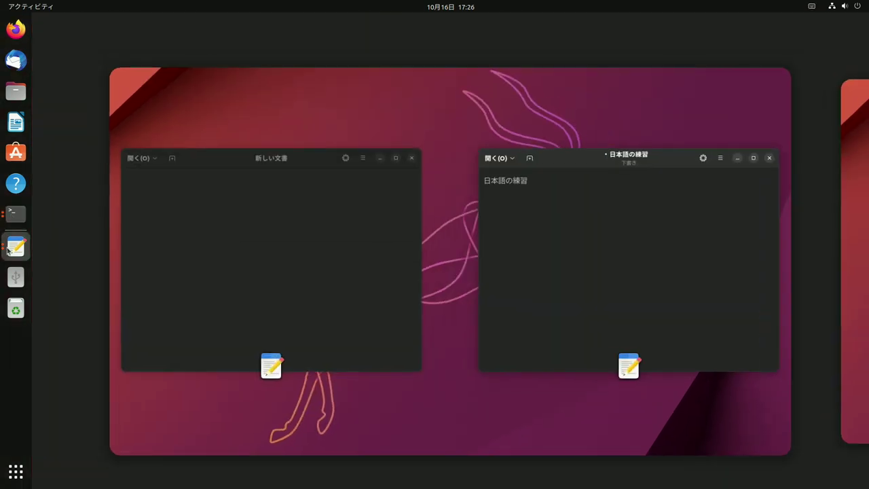
left_click(9, 249)
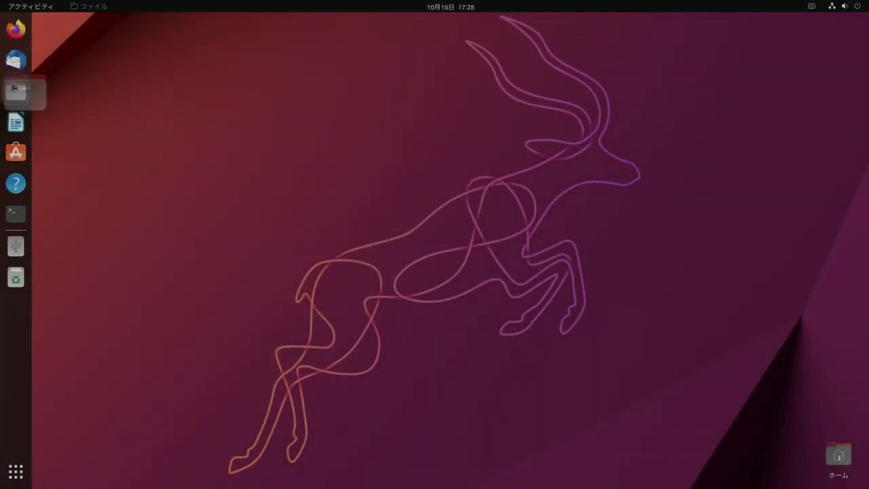
Step: Browse to misc/webp on the UNTITLED drive in Files and open sample1.webp in the image viewer
left_click(15, 91)
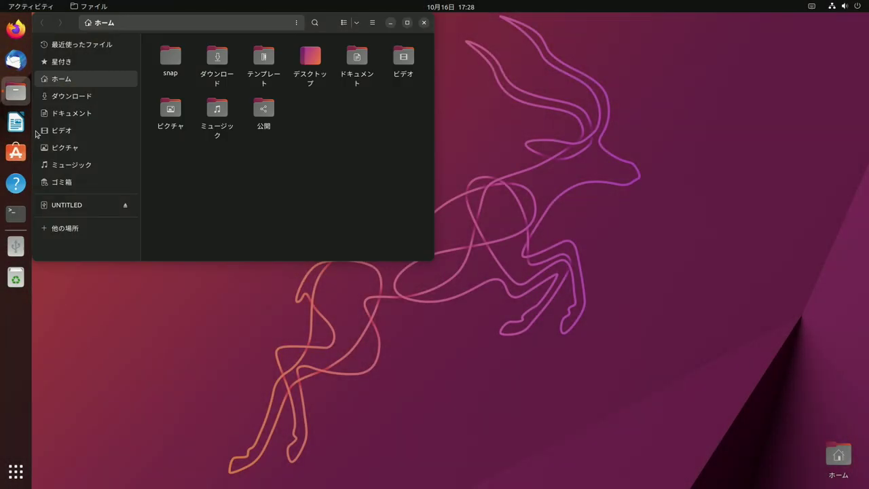
left_click(75, 206)
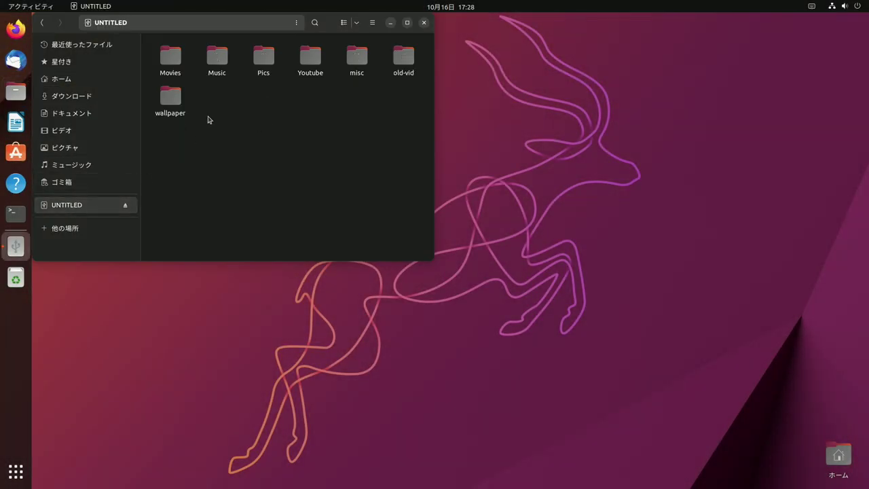
double_click(352, 62)
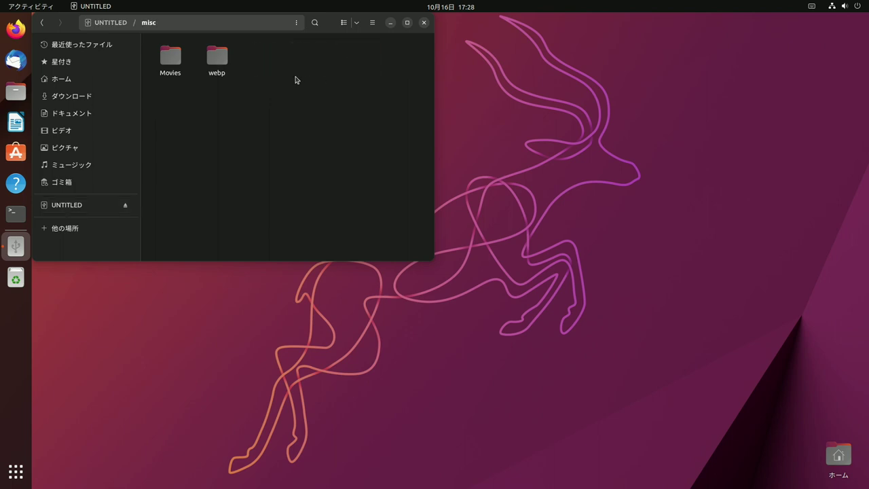
double_click(217, 56)
right_click(178, 59)
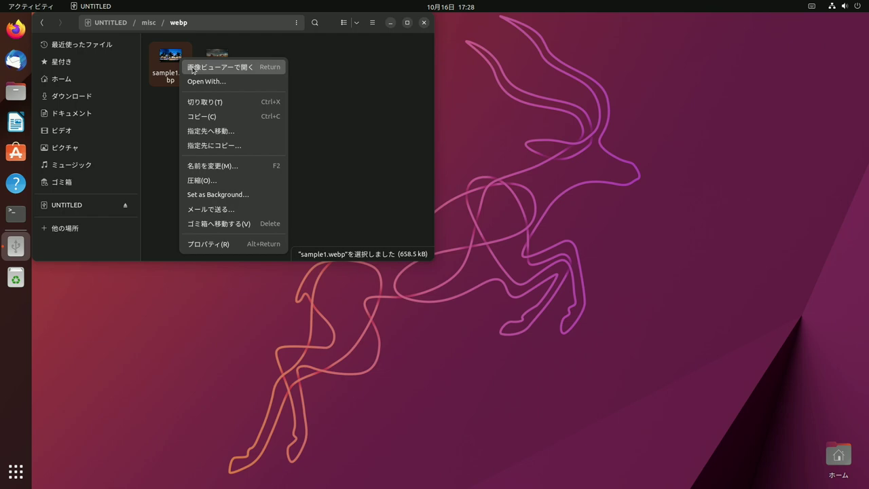
left_click(193, 68)
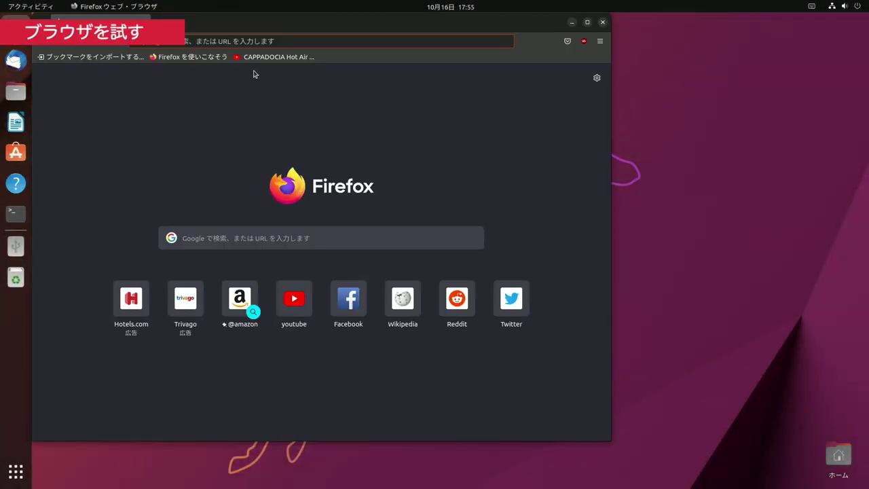
Step: Play the bookmarked CAPPADOCIA Hot Air Balloon video full screen in Firefox and show its detailed playback statistics (詳細統計情報)
left_click(277, 57)
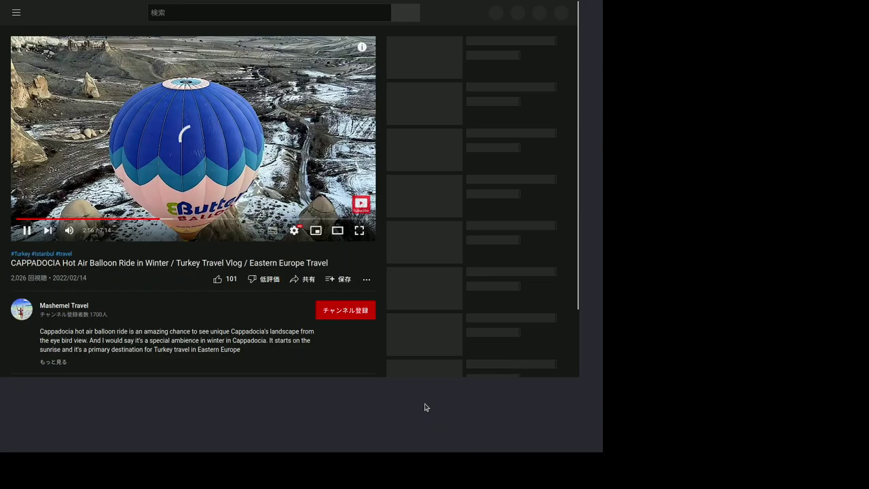
key("f")
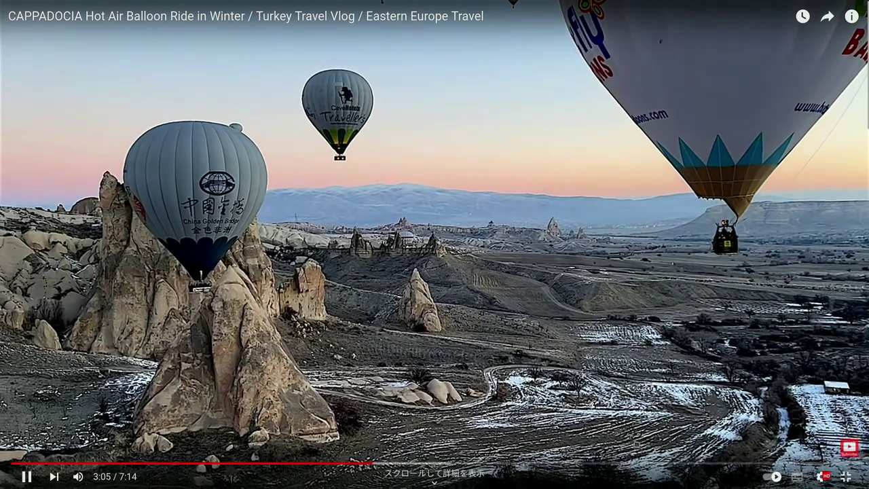
right_click(635, 443)
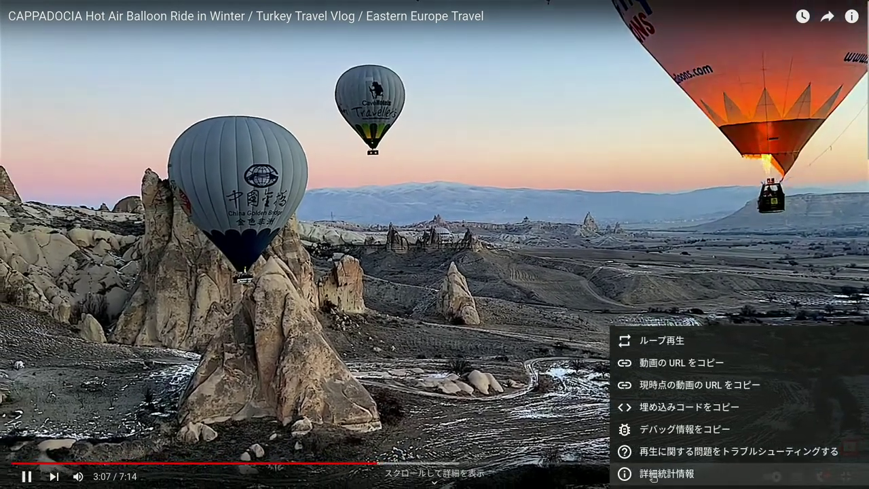
left_click(653, 474)
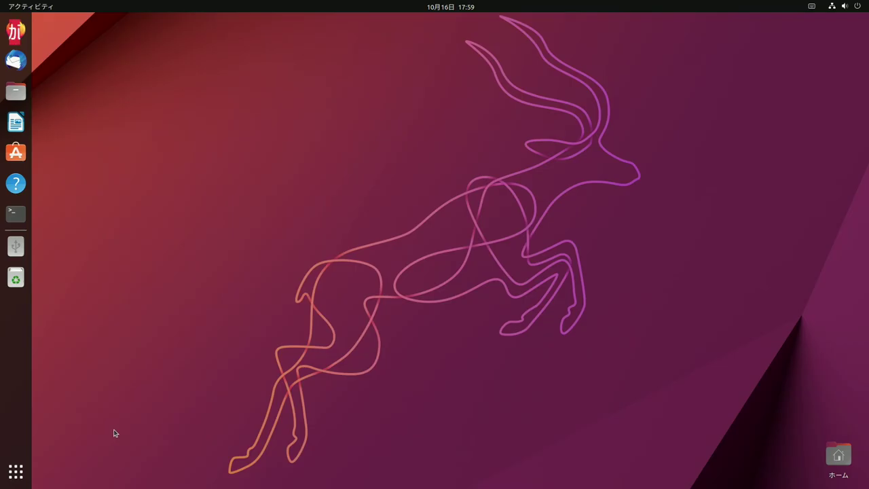
Step: Launch the Videos (ビデオ) application and restore its maximized window to a smaller size
left_click(14, 475)
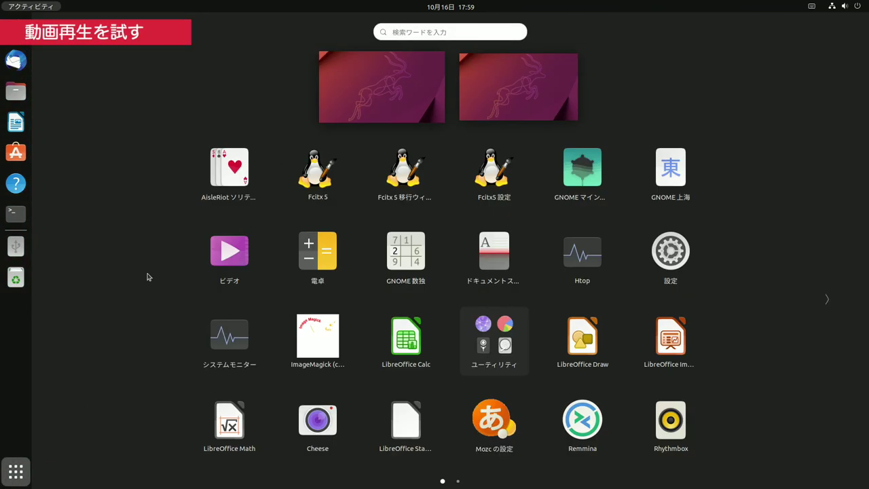
left_click(230, 253)
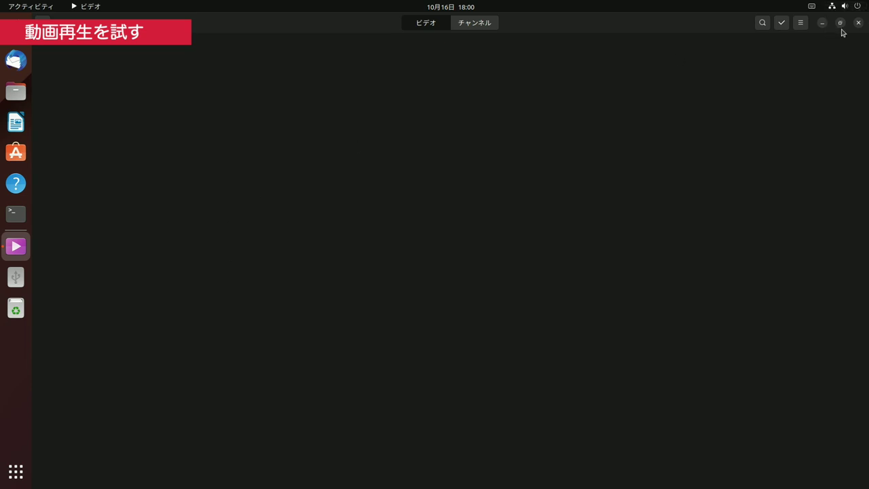
left_click(840, 23)
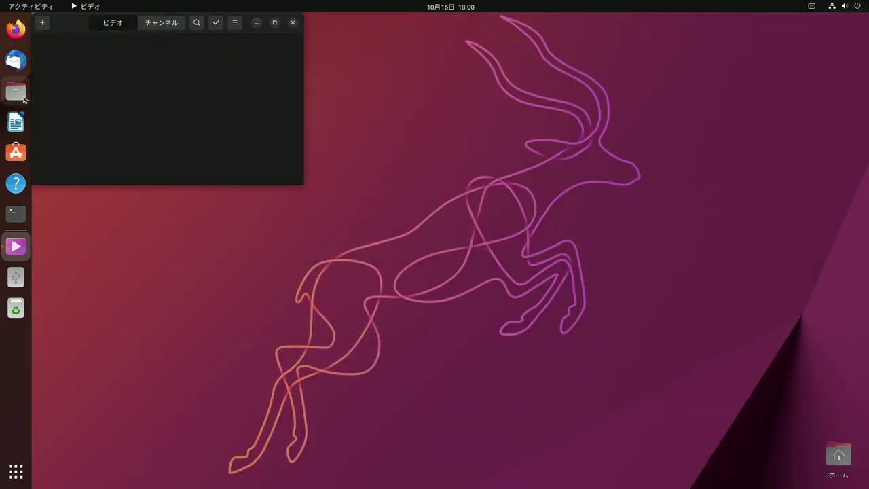
Step: Show the old-vid folder of the UNTITLED drive in Files beside the Videos player and load its first MP4 file into the player
left_click(19, 94)
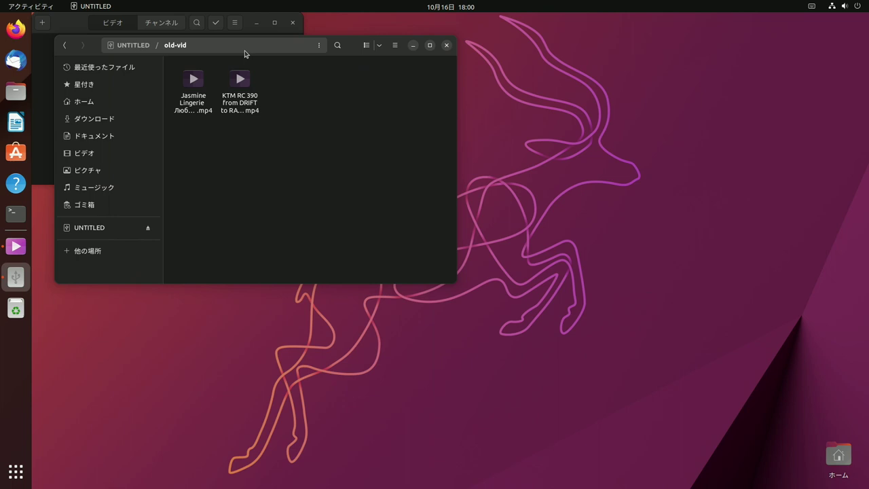
left_click_drag(247, 51, 450, 132)
left_click_drag(402, 163, 123, 104)
left_click(120, 106)
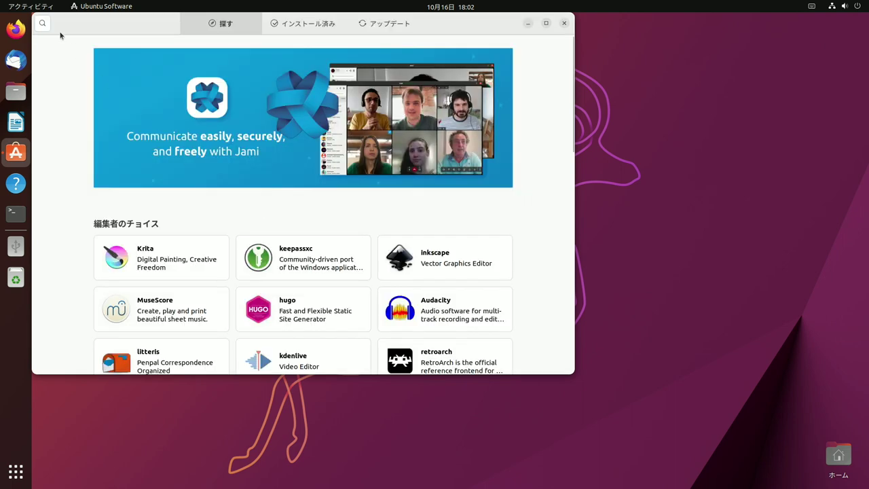
Step: Search Ubuntu Software for smplayer and install the SMPlayer media player
left_click(43, 24)
type("smplayer")
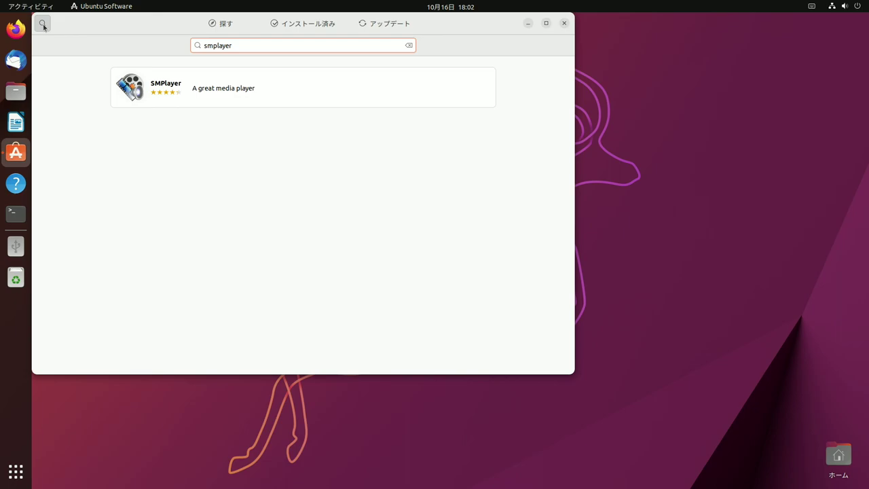
left_click(459, 81)
left_click(459, 76)
key("Return")
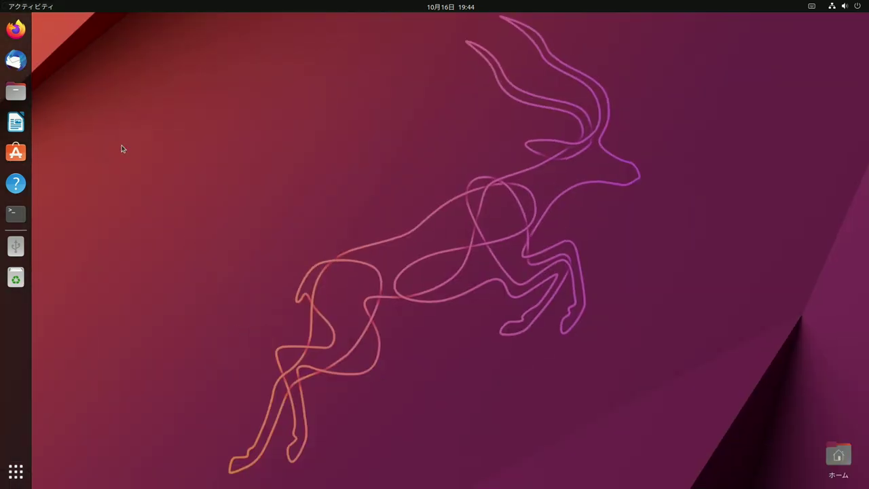
Step: Browse to the Movies folder on the UNTITLED drive in Files and load Dance Sample Movie 1.mp4 into SMPlayer
left_click(15, 91)
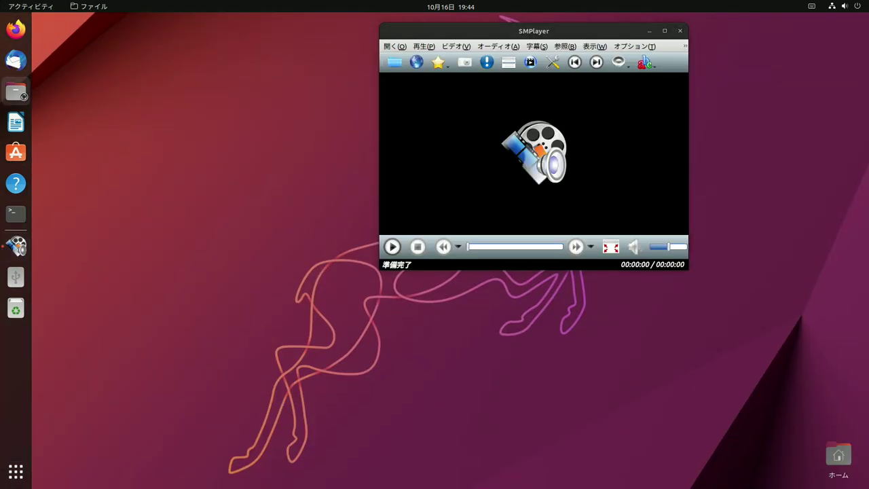
left_click(66, 204)
double_click(170, 89)
left_click_drag(171, 65, 591, 134)
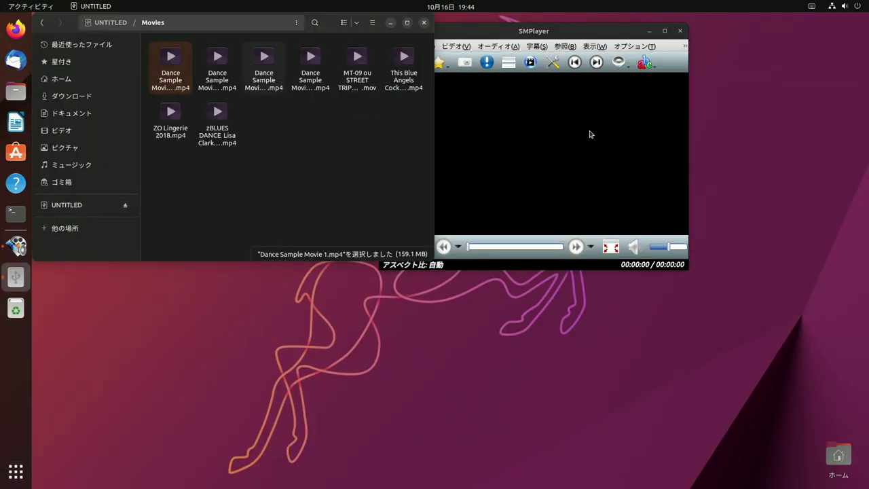